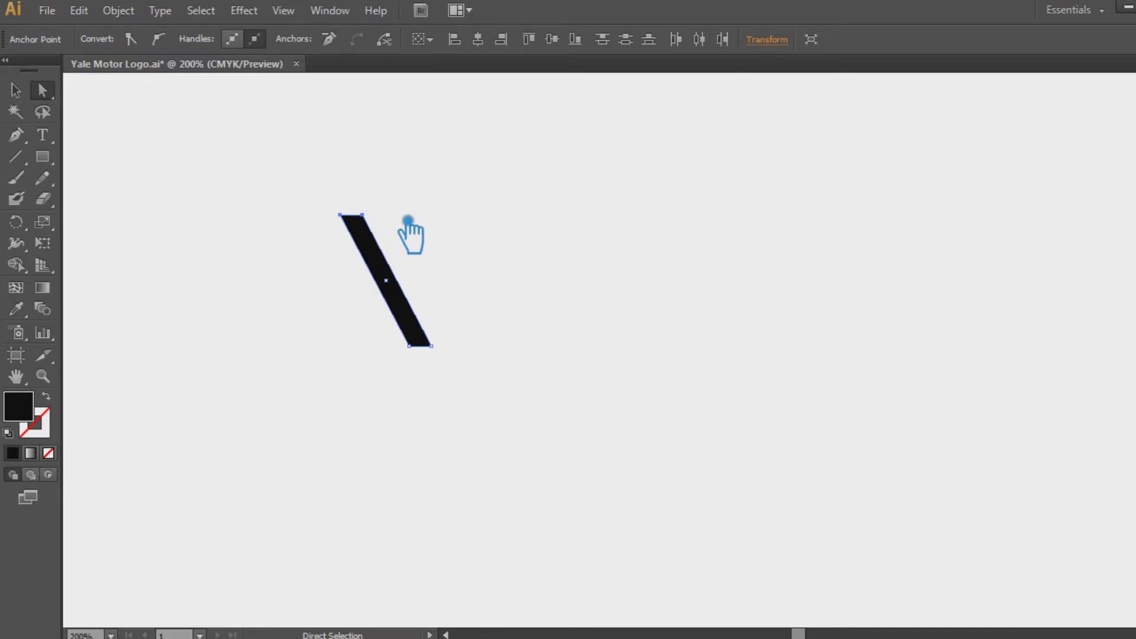
Widen the slanted black bar slightly by shifting its two right-hand anchor points horizontally outward
left_click(15, 90)
left_click(664, 349)
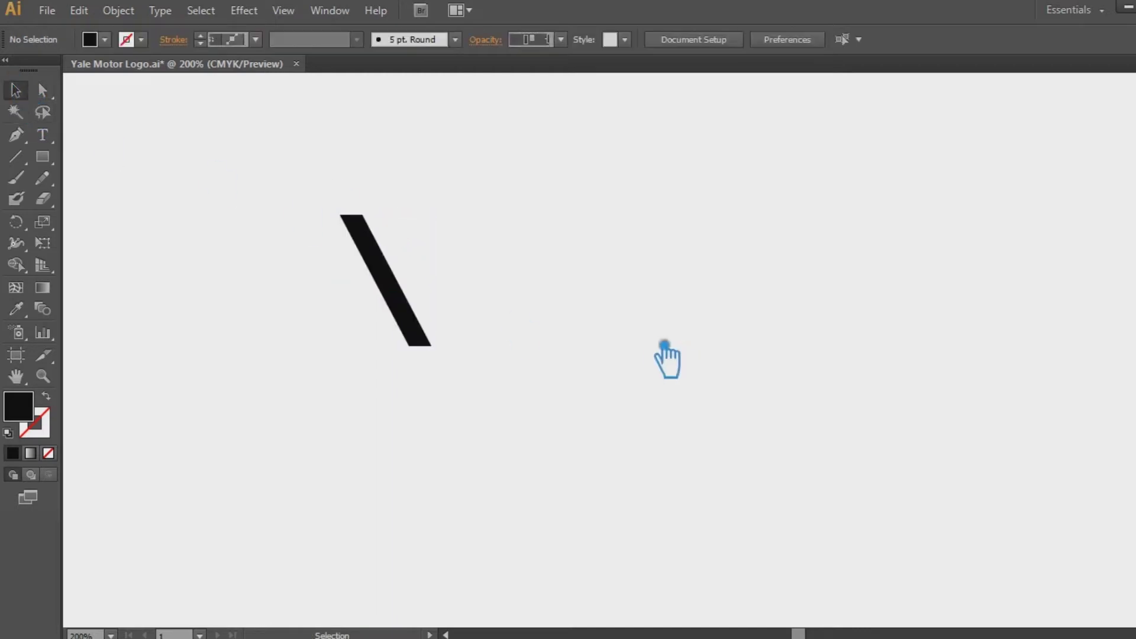
left_click(406, 287)
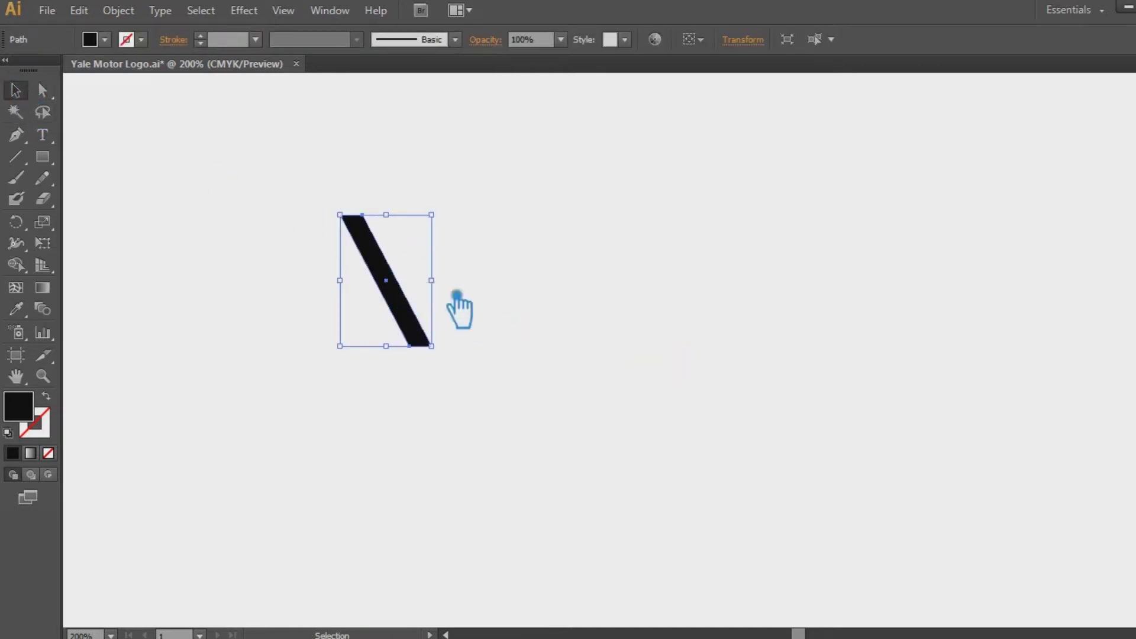
left_click(362, 215, "ctrl")
left_click(450, 357, "ctrl+shift")
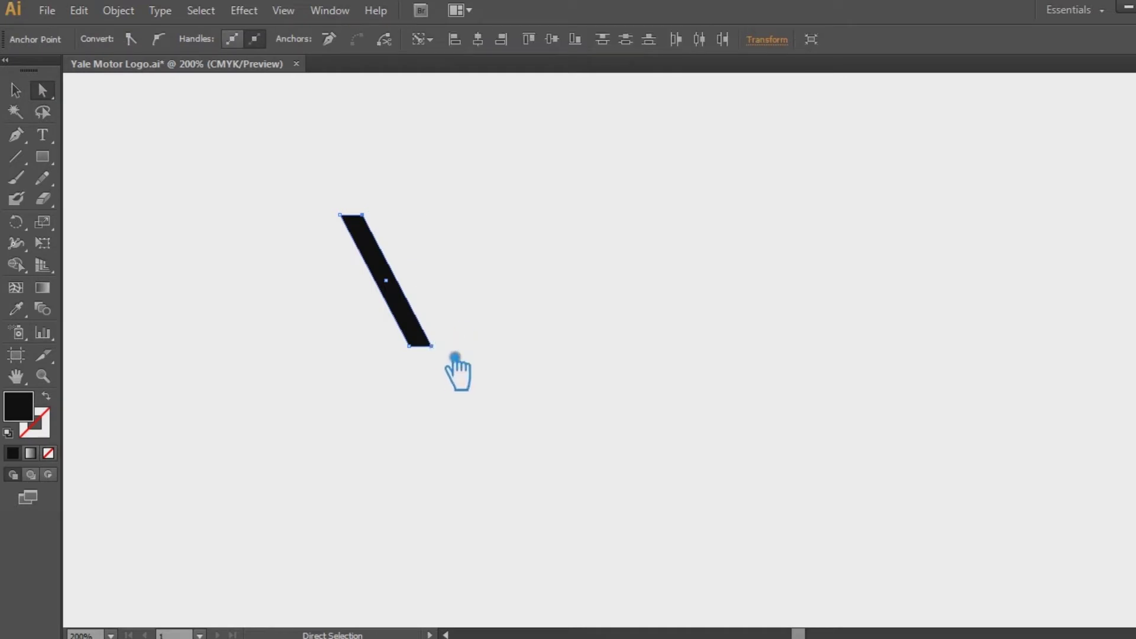
left_click_drag(454, 357, 461, 358)
left_click(15, 90)
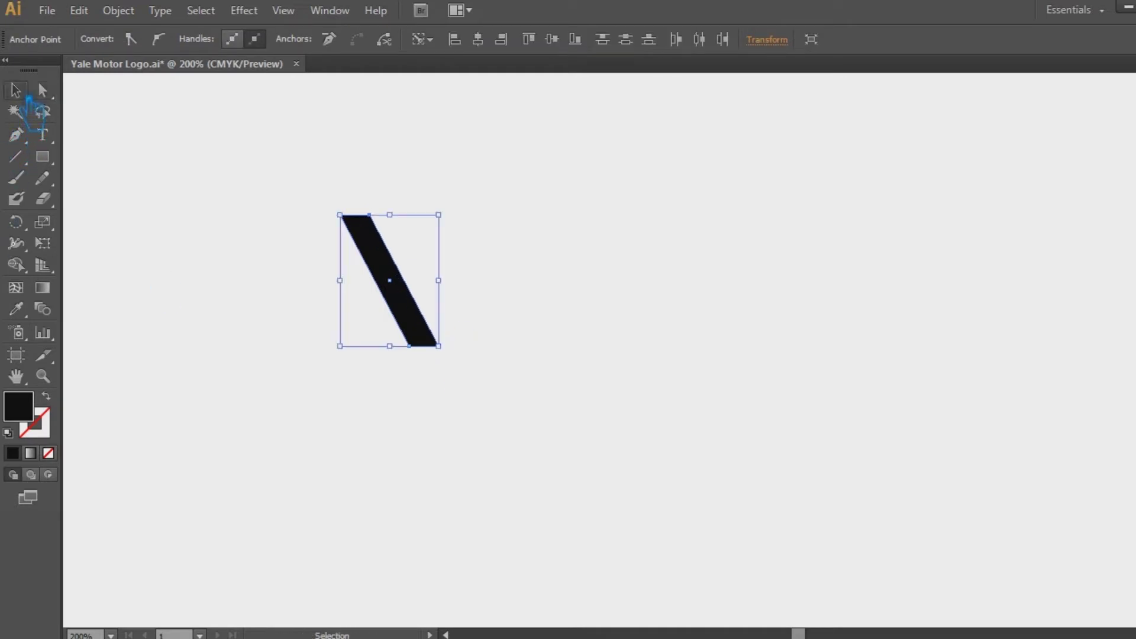
left_click(503, 224)
Reflect a copy of the slanted bar across the vertical axis to form an X
right_click(404, 303)
mouse_move(497, 543)
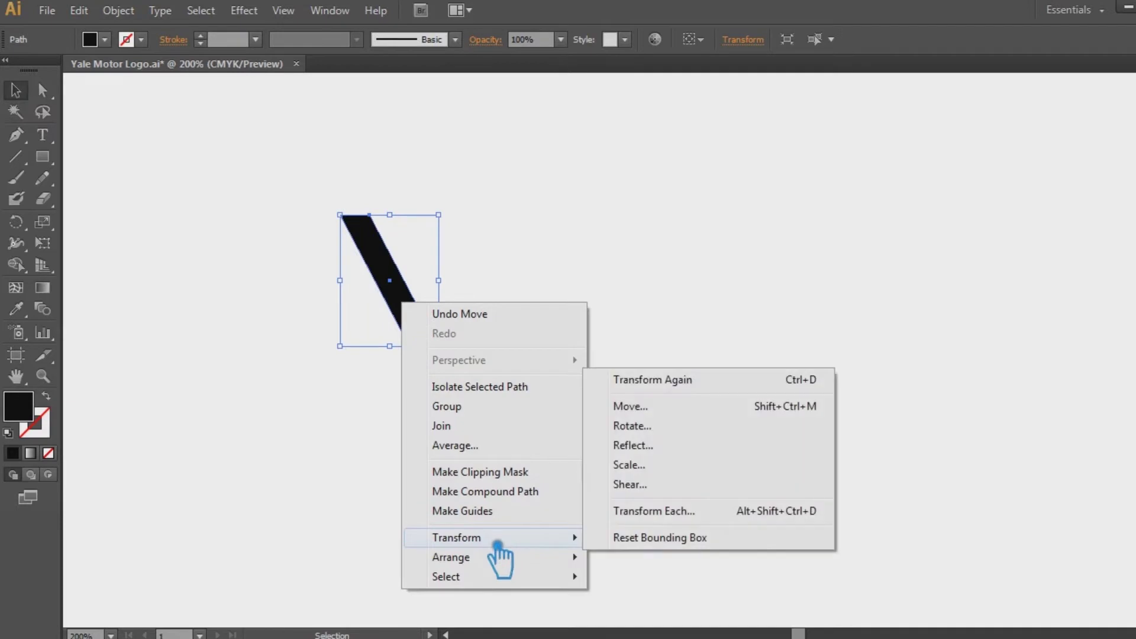
left_click(654, 448)
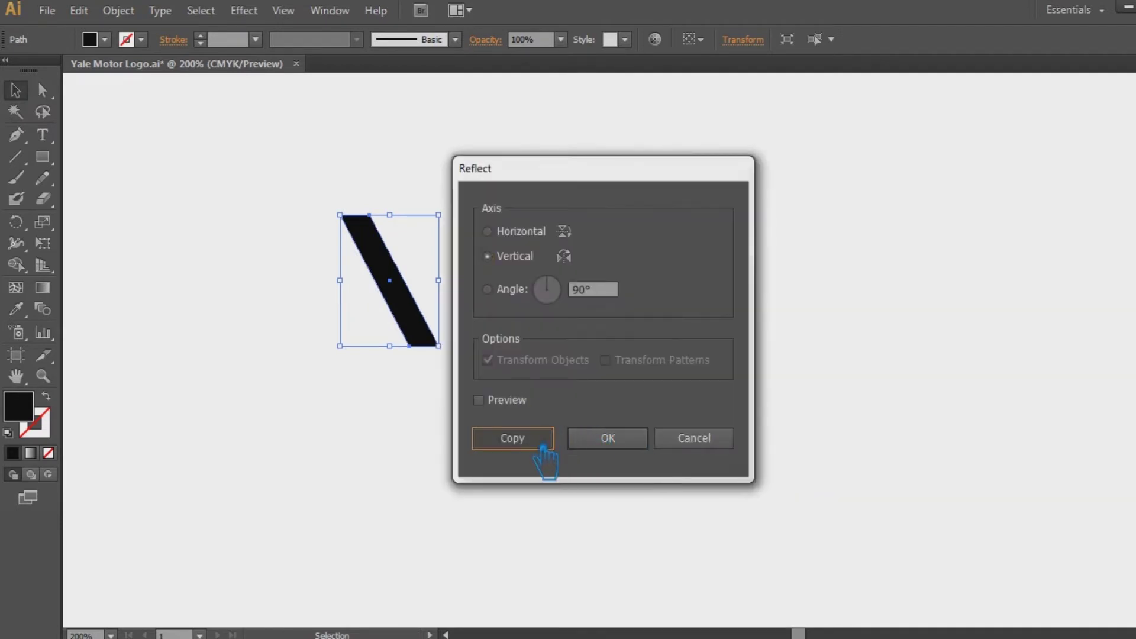
left_click(512, 438)
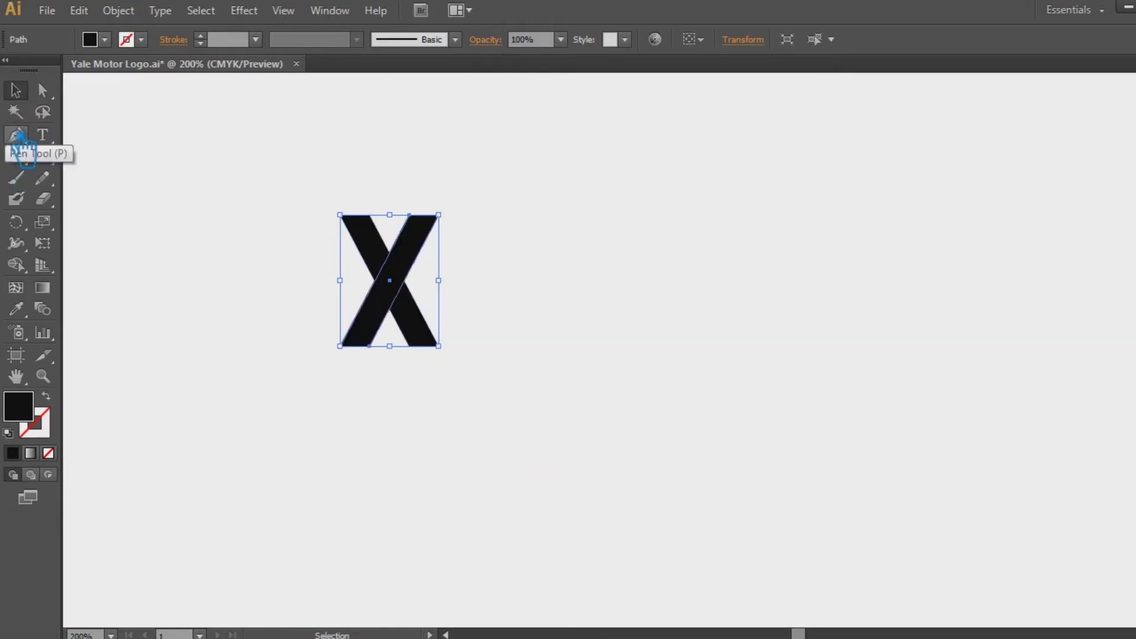
left_click(423, 329, "shift")
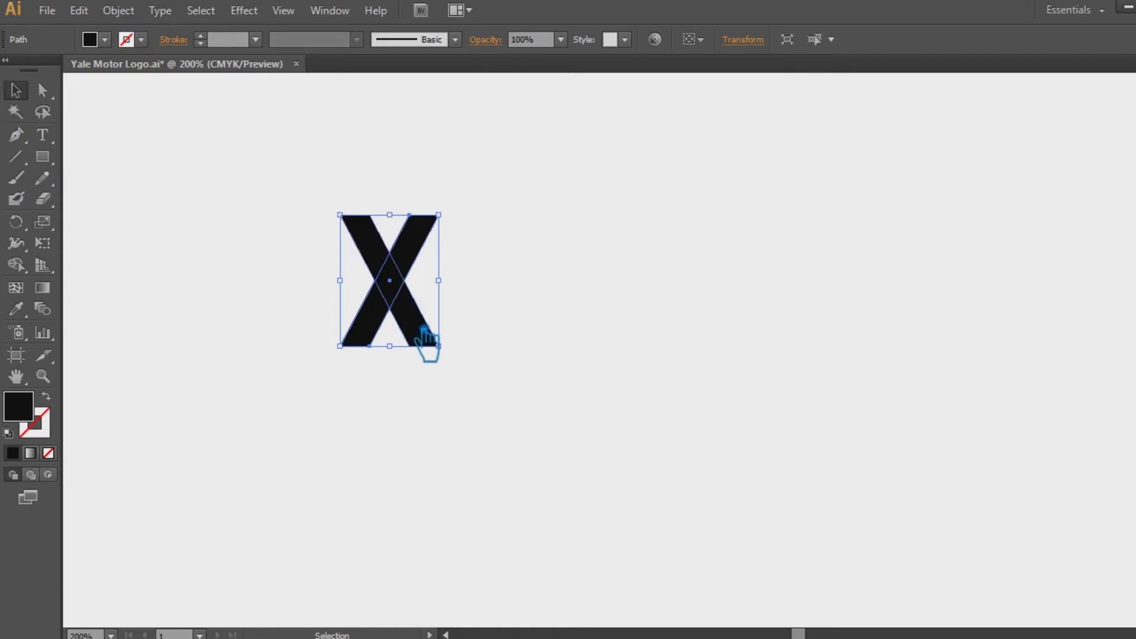
left_click(436, 239)
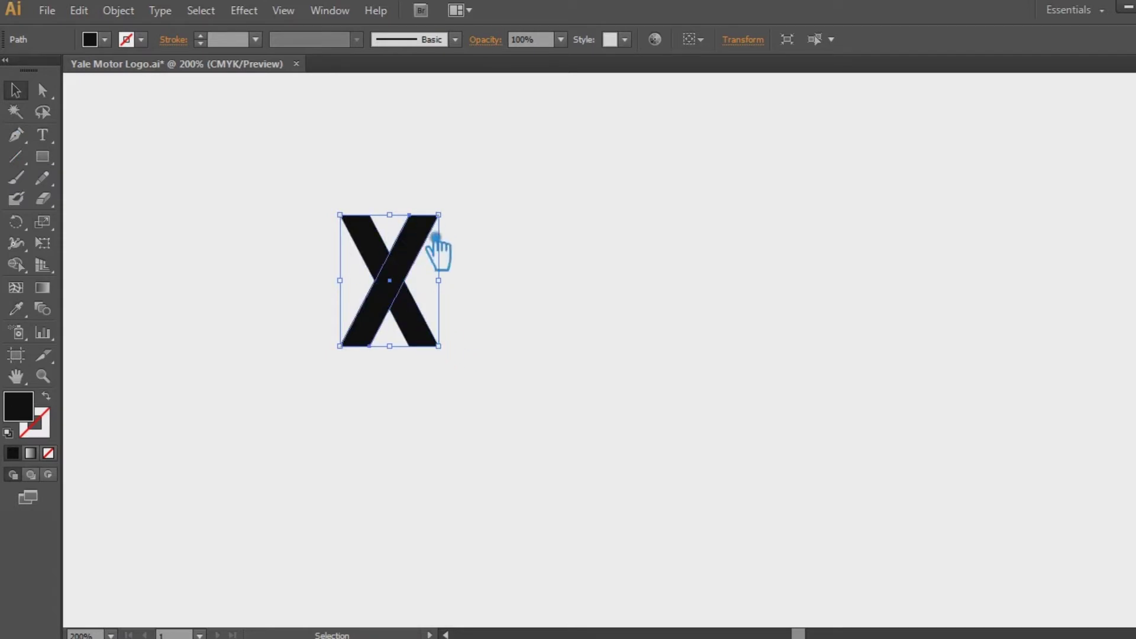
left_click(462, 253)
left_click(427, 256)
left_click_drag(424, 256, 493, 258)
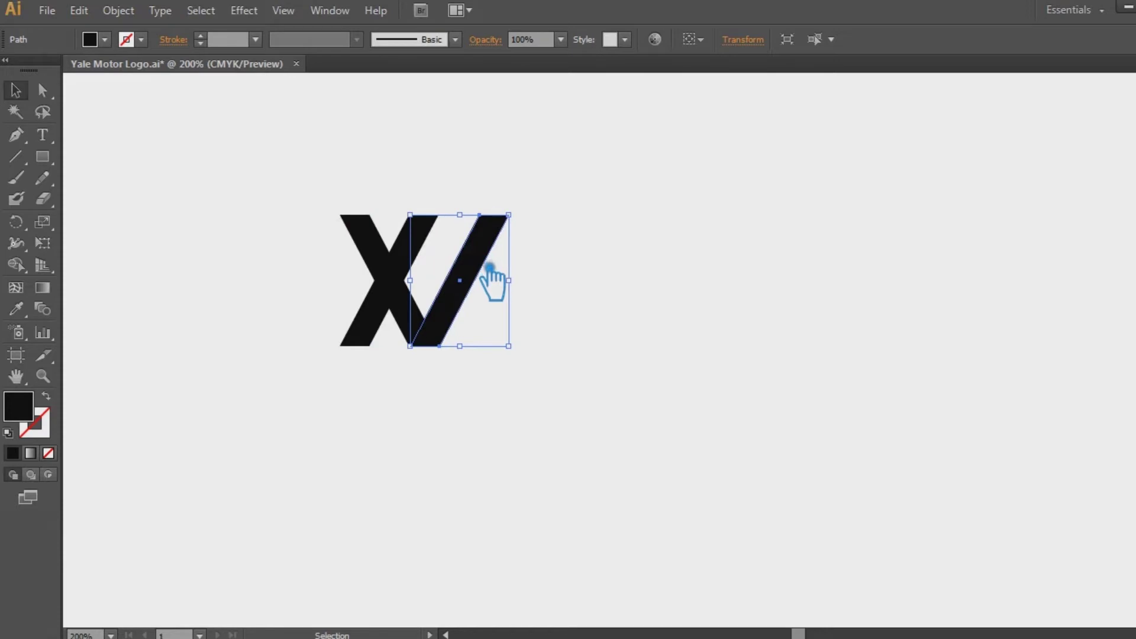
key("ctrl+z")
Add two evenly spaced copies of the right-leaning bar to its right, deleting the surplus third copy
left_click_drag(414, 274, 482, 277)
key("ctrl+d")
key("ctrl+d")
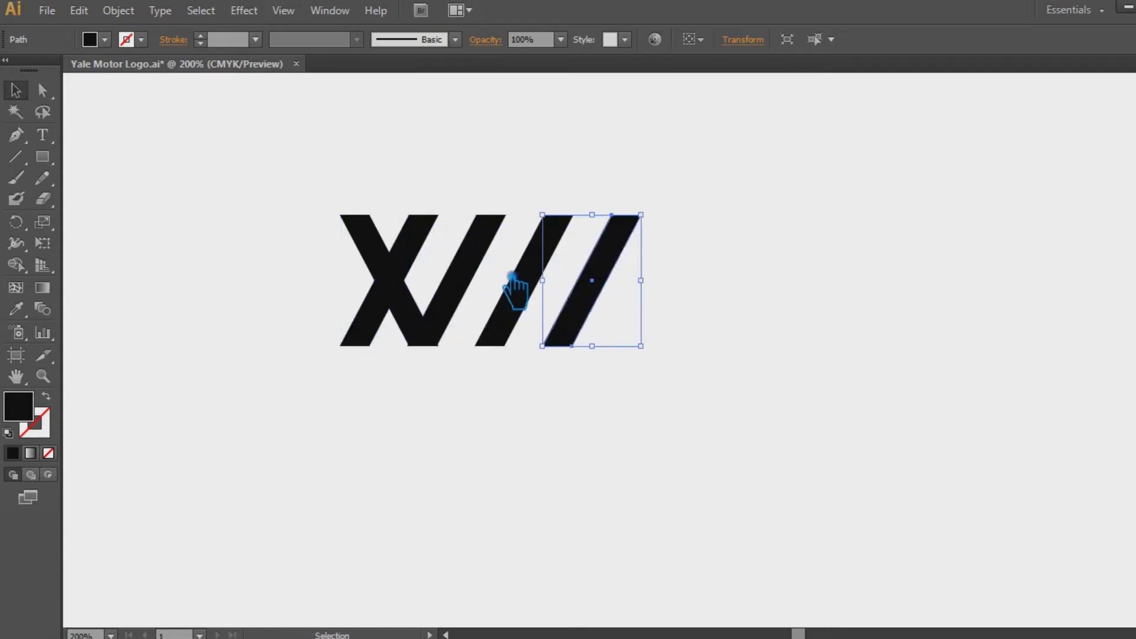
key("Delete")
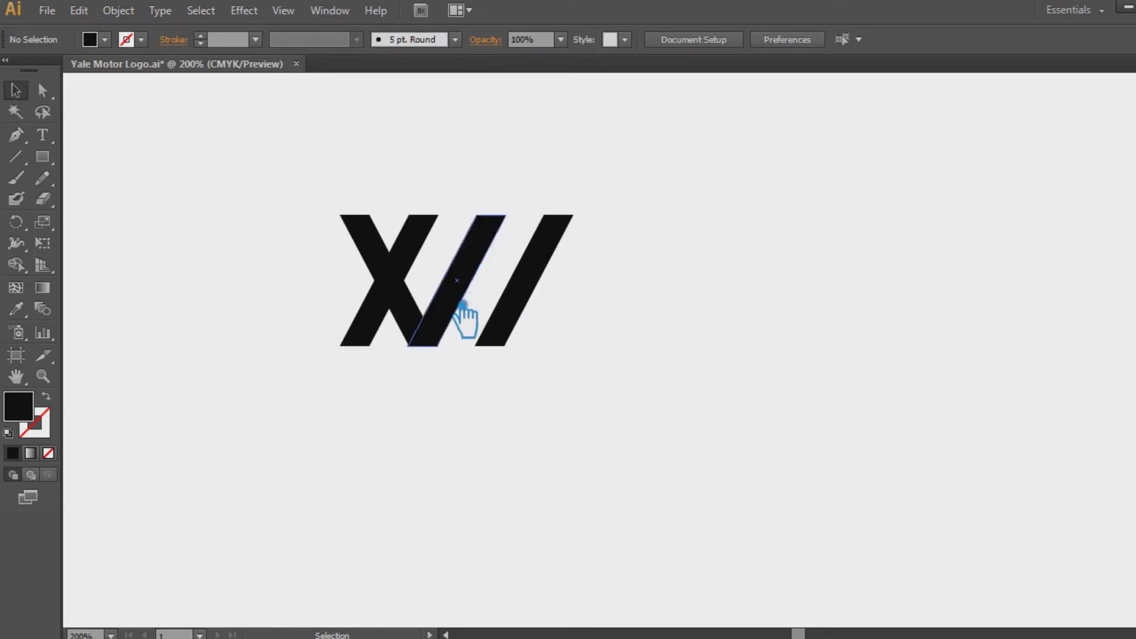
Split the two crossing bars of the X at their intersections with Pathfinder Divide
left_click(425, 324)
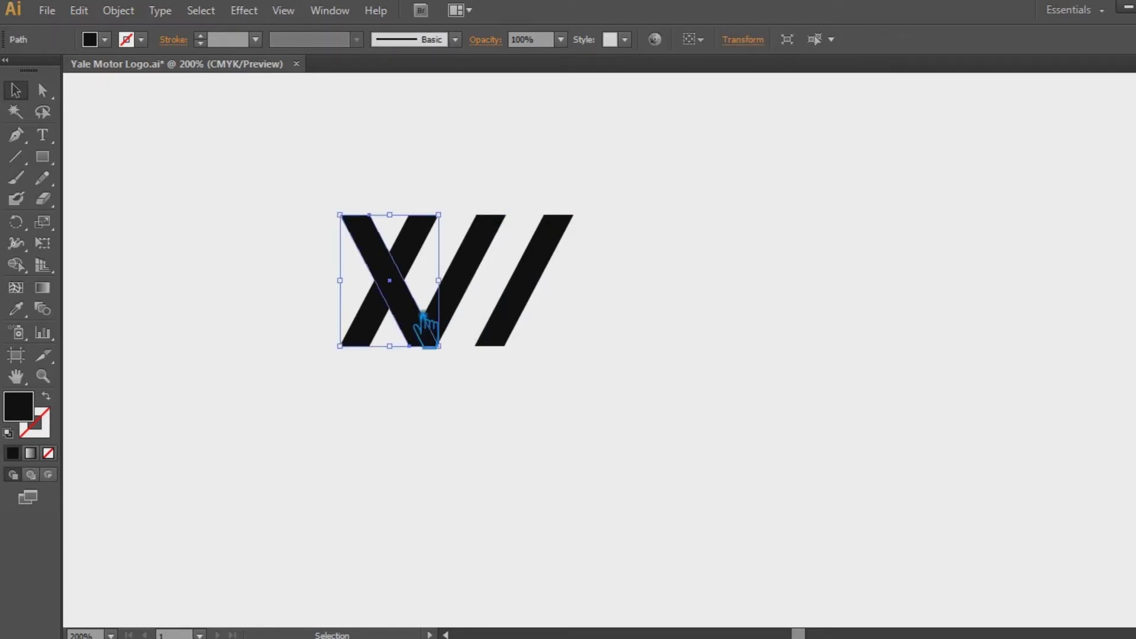
left_click(647, 325)
left_click_drag(330, 245, 417, 294)
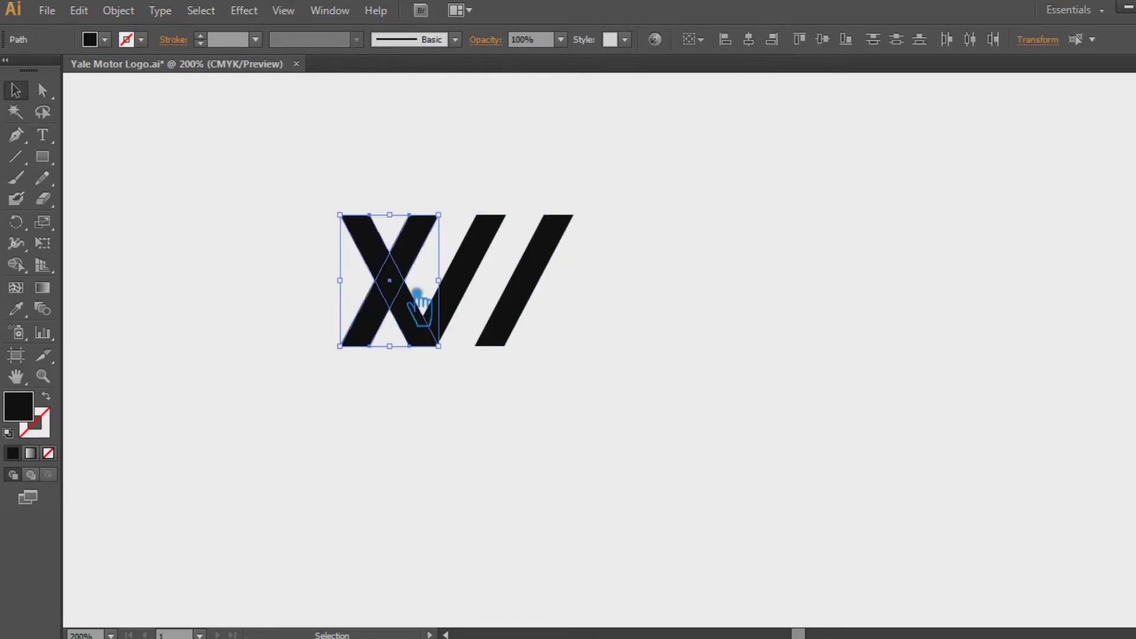
left_click(828, 379)
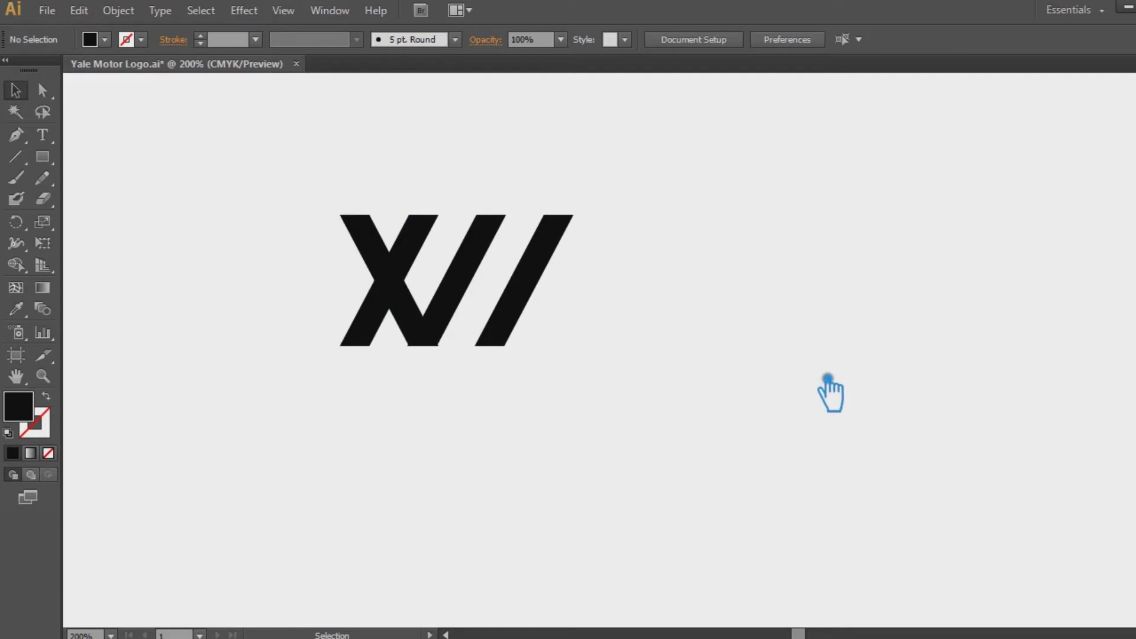
left_click(423, 320)
key("shift+ctrl+F9")
left_click(994, 512)
key("shift+ctrl+F9")
left_click(736, 380)
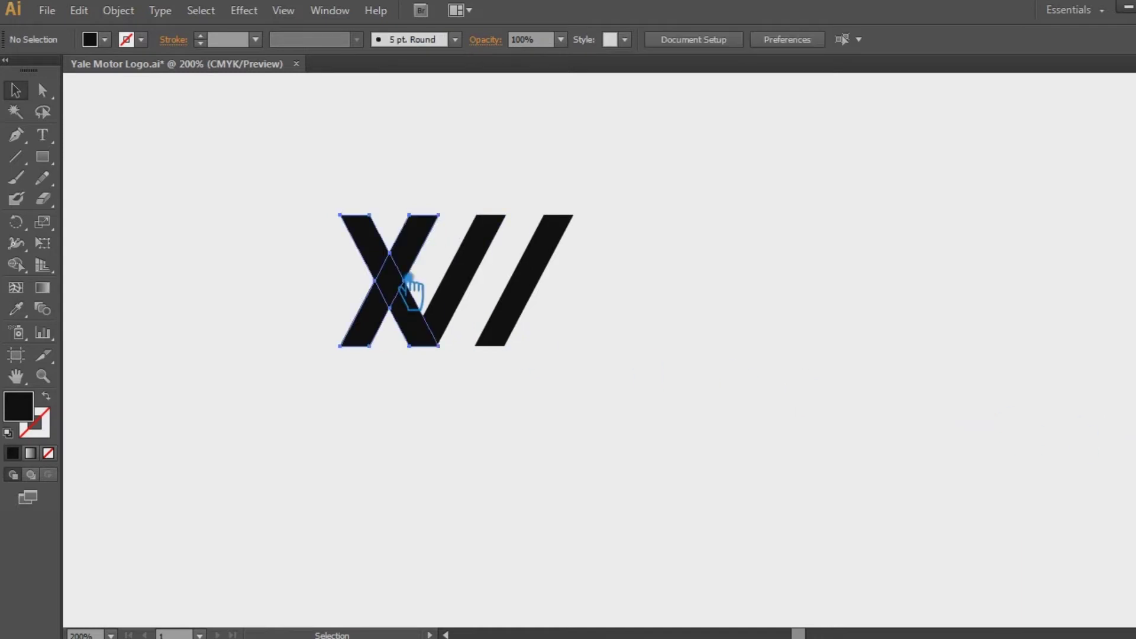
Ungroup the divided X and delete its lower-right leg to leave a Y shape
right_click(393, 268)
left_click(431, 375)
left_click(439, 431)
left_click(427, 325)
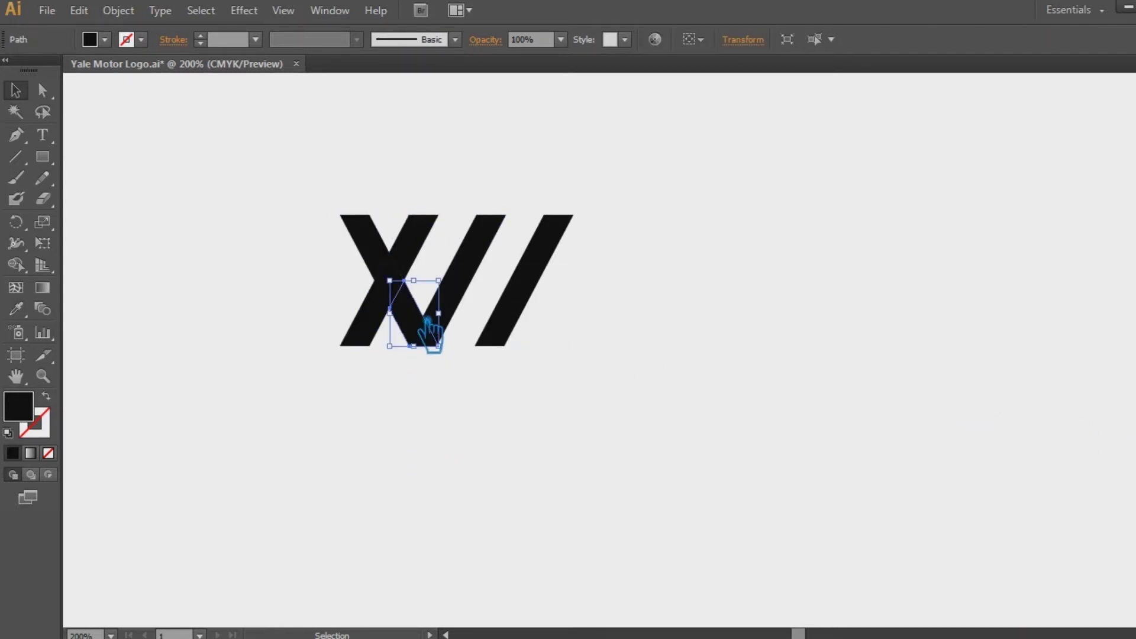
key("Delete")
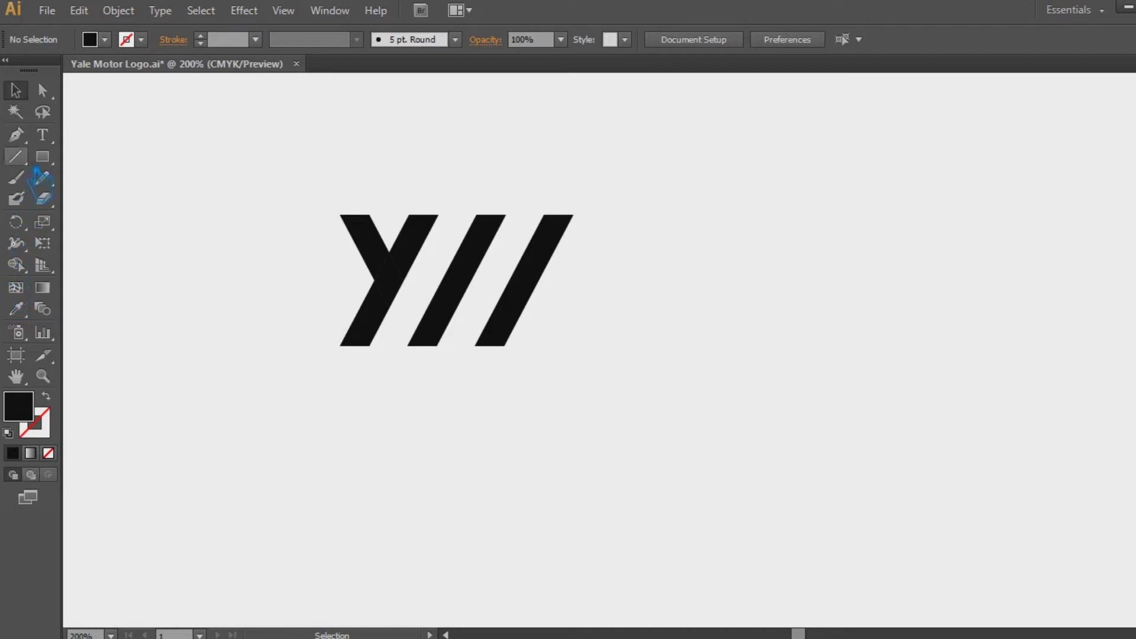
Draw a diagonal line from the top-left corner of the Y's right arm through the middle bar's centre, extended past the shapes at both ends
left_click(16, 156)
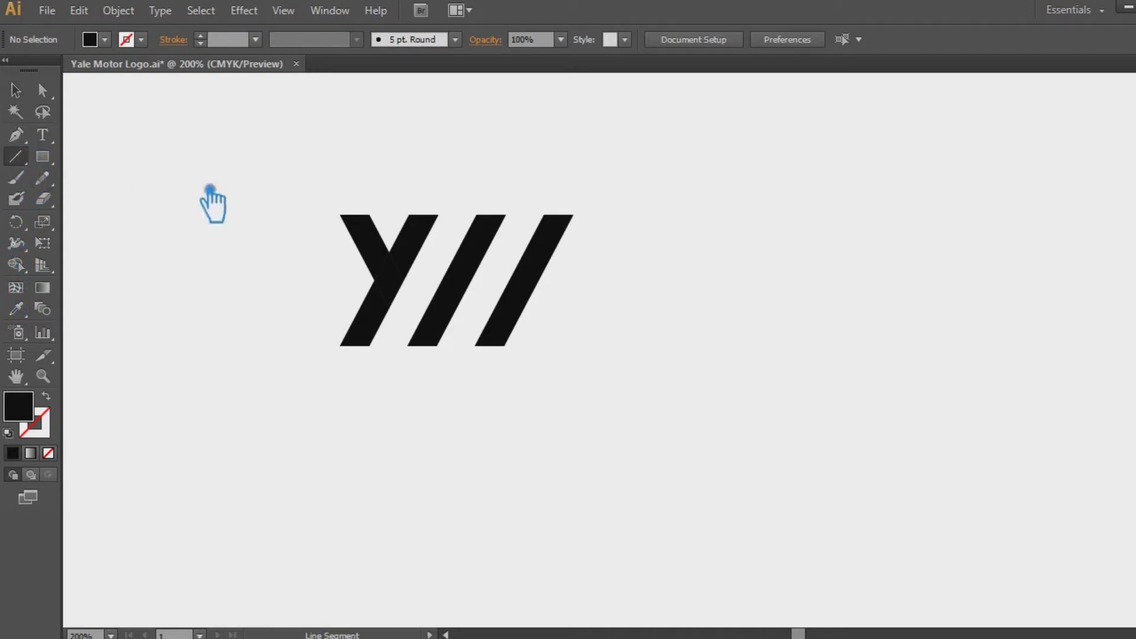
left_click_drag(425, 224, 475, 288)
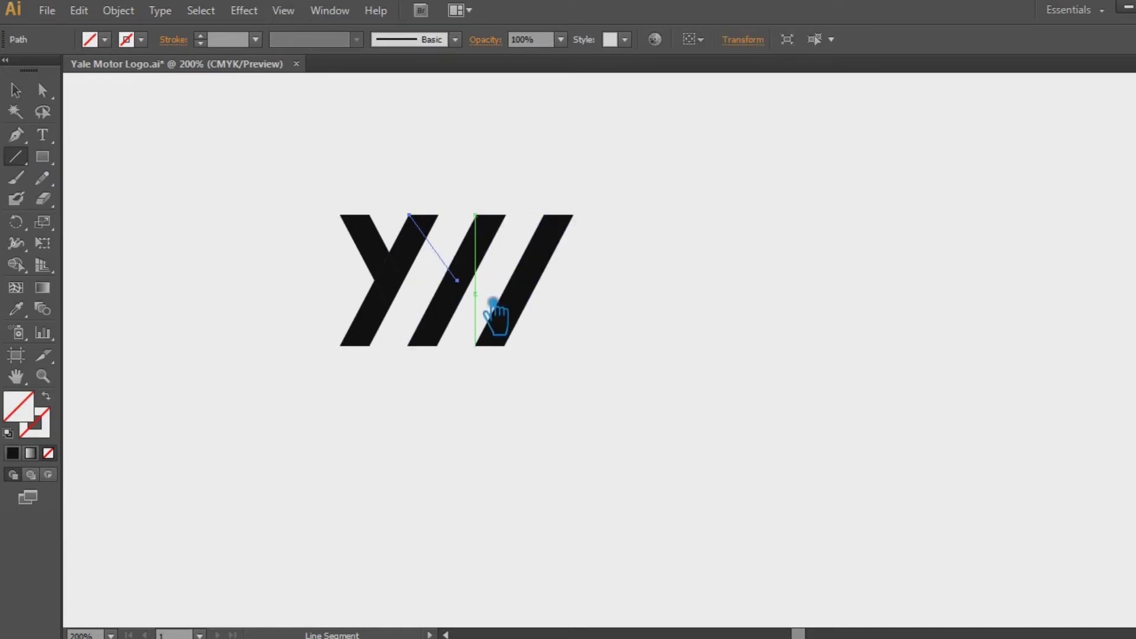
left_click(15, 90)
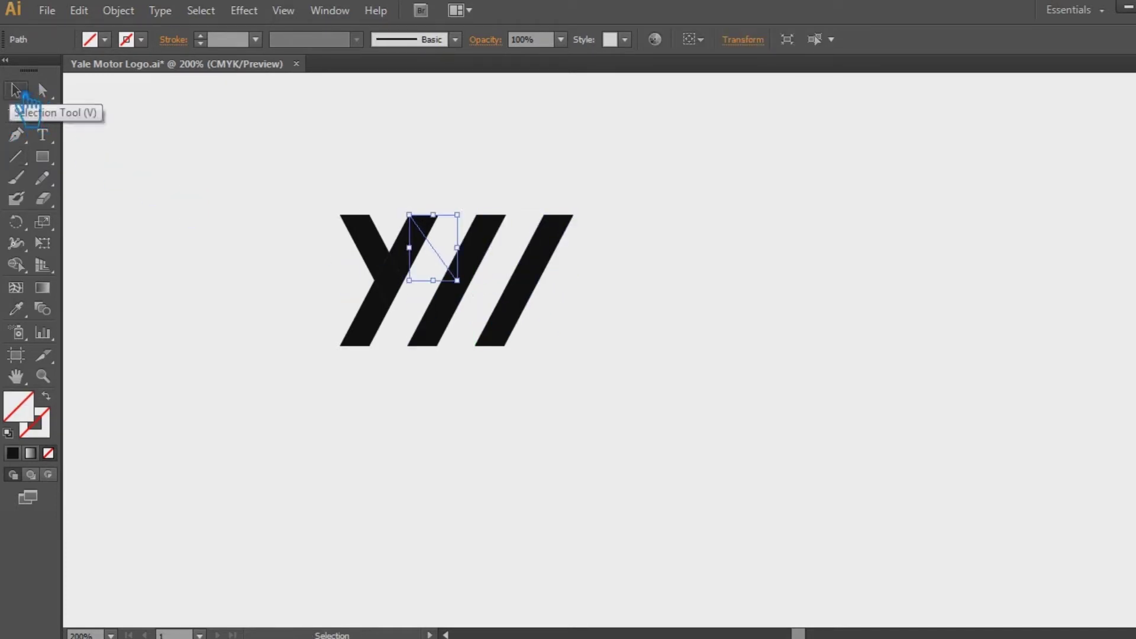
left_click_drag(467, 282, 539, 355)
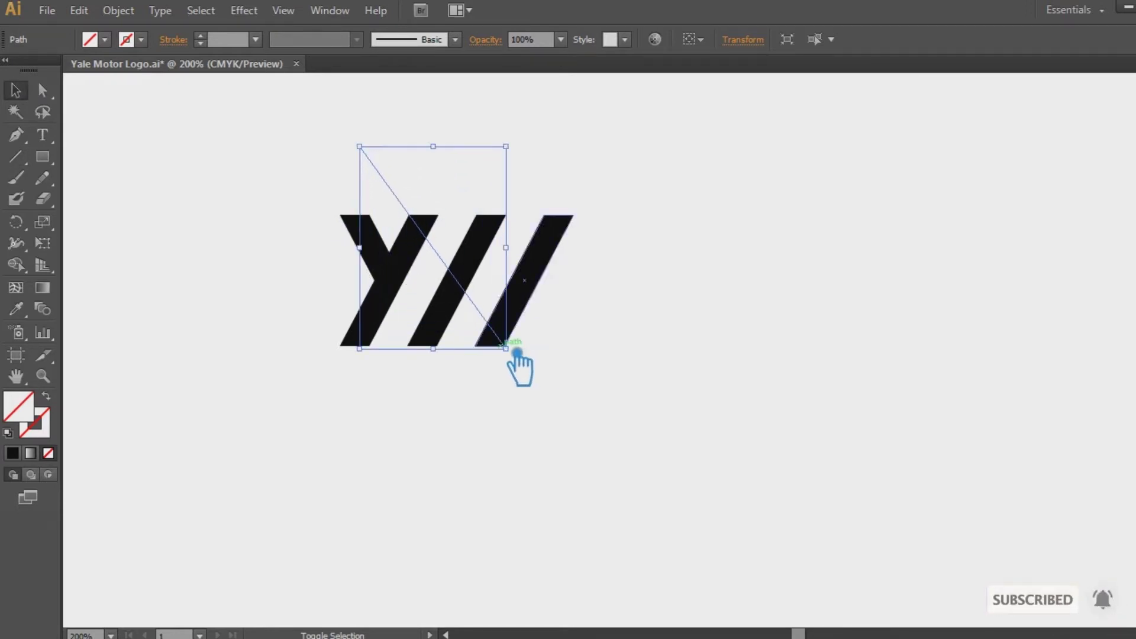
left_click_drag(524, 357, 542, 380)
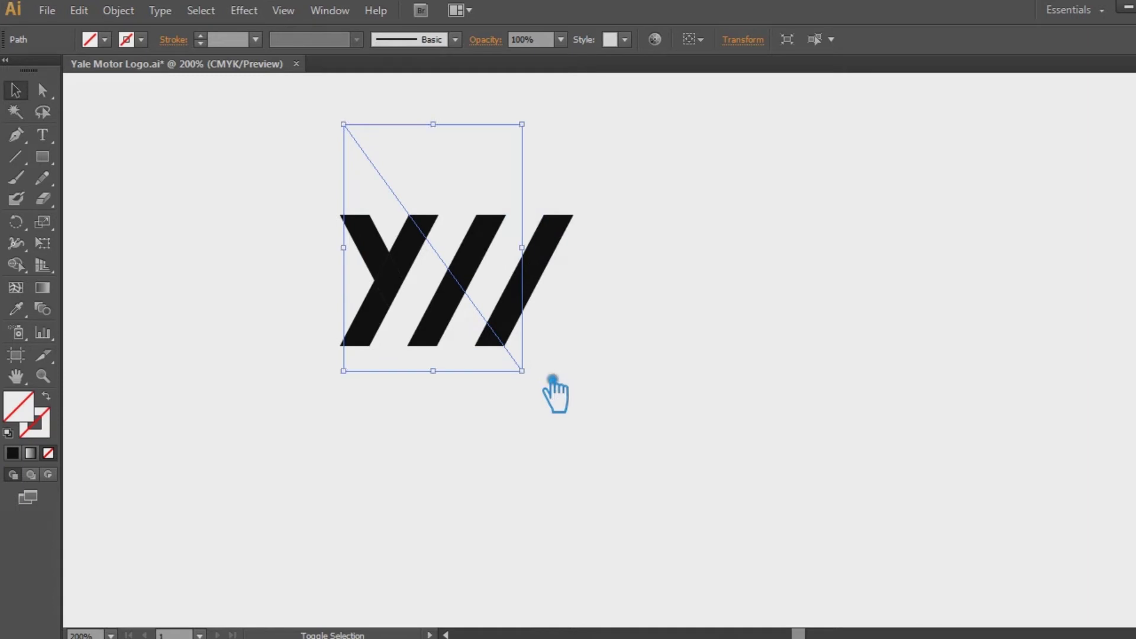
Draw a second line from the last bar's top-right corner through the middle bar's centre, extended beyond the shapes at both ends
left_click(16, 157)
left_click_drag(574, 216, 458, 280)
left_click(16, 89)
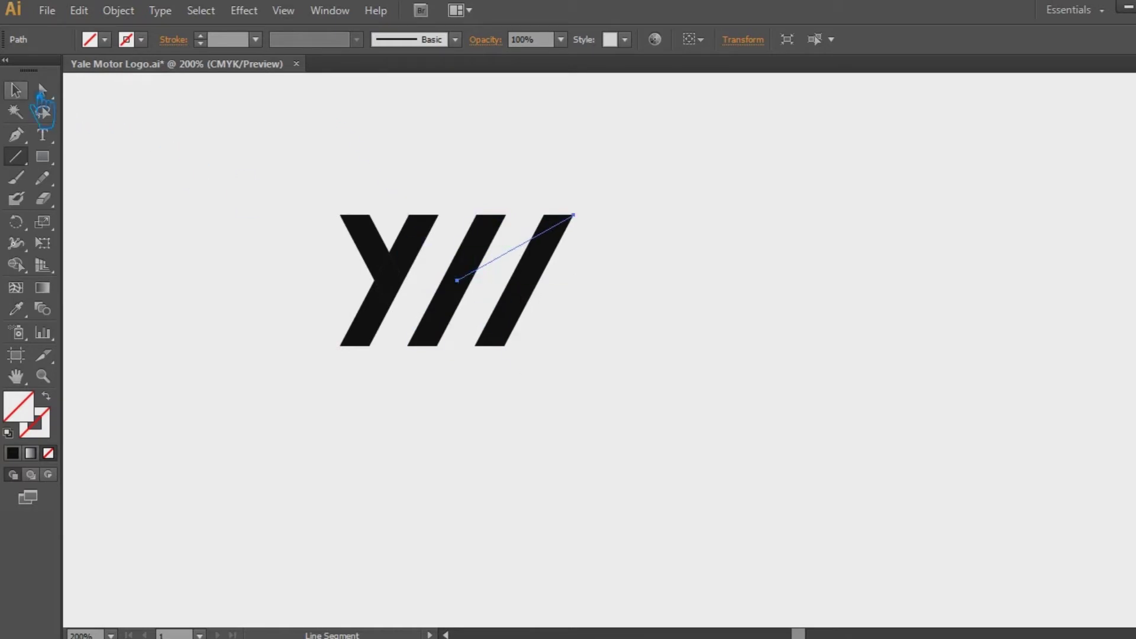
left_click_drag(577, 218, 742, 155)
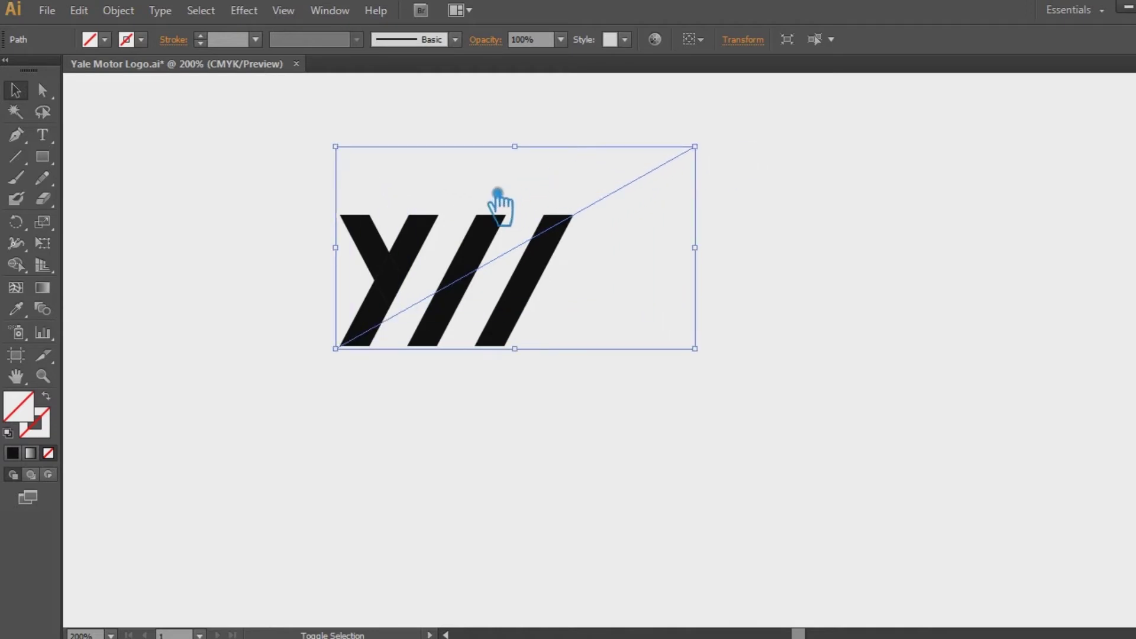
Select both diagonal lines with the Y and the two bars and cut the shapes along them with Pathfinder Divide
left_click(448, 260, "shift")
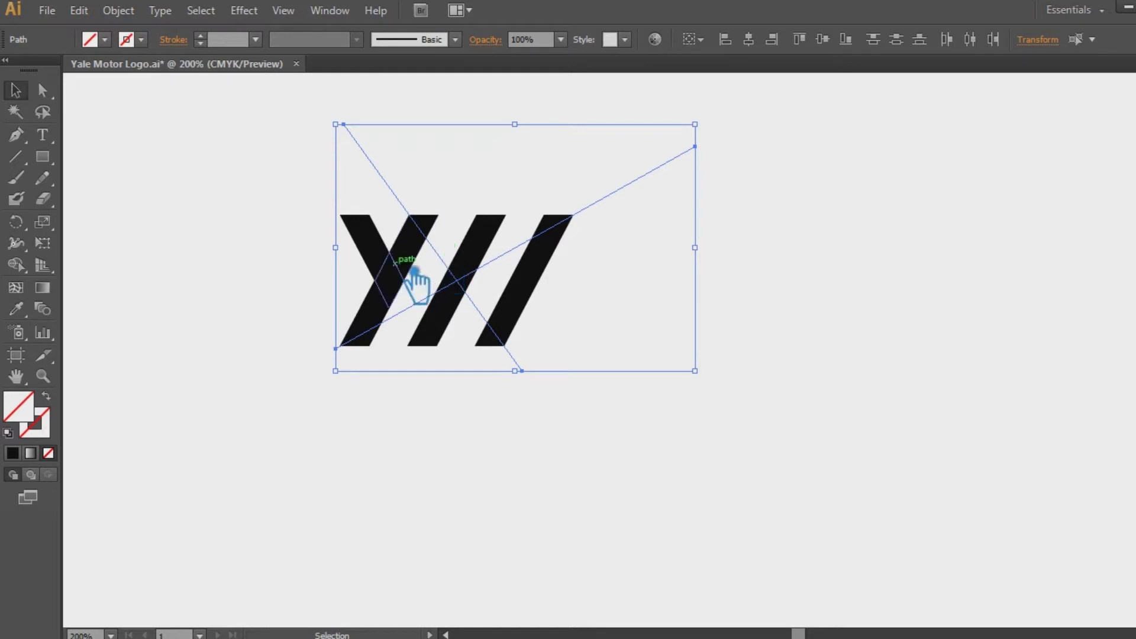
left_click(421, 261, "shift")
left_click(382, 336, "shift")
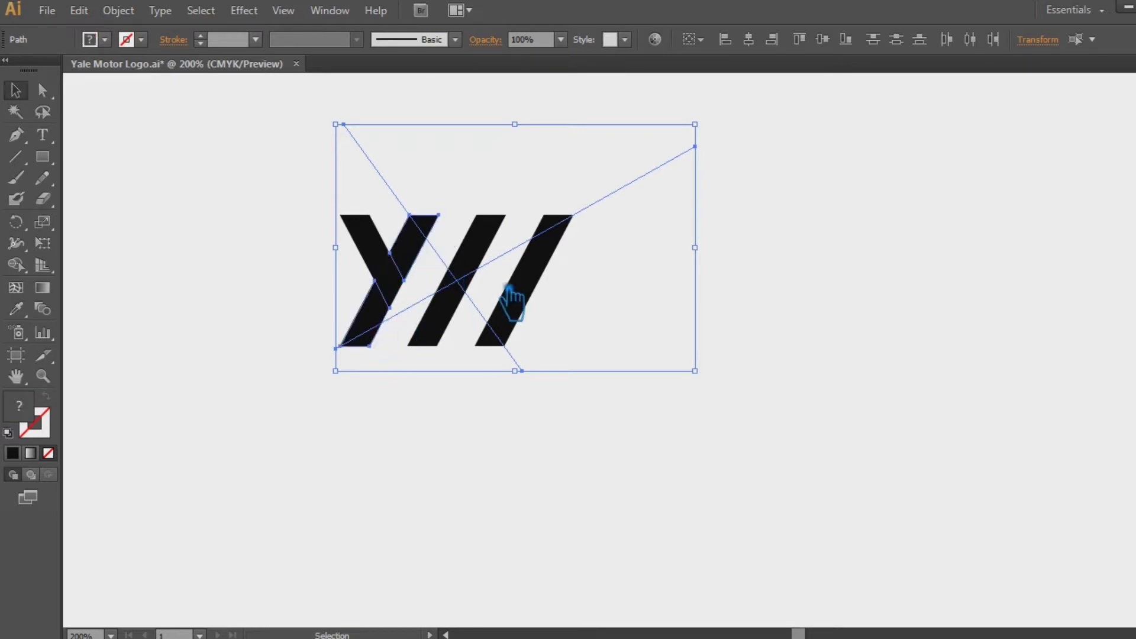
left_click_drag(593, 453, 260, 174)
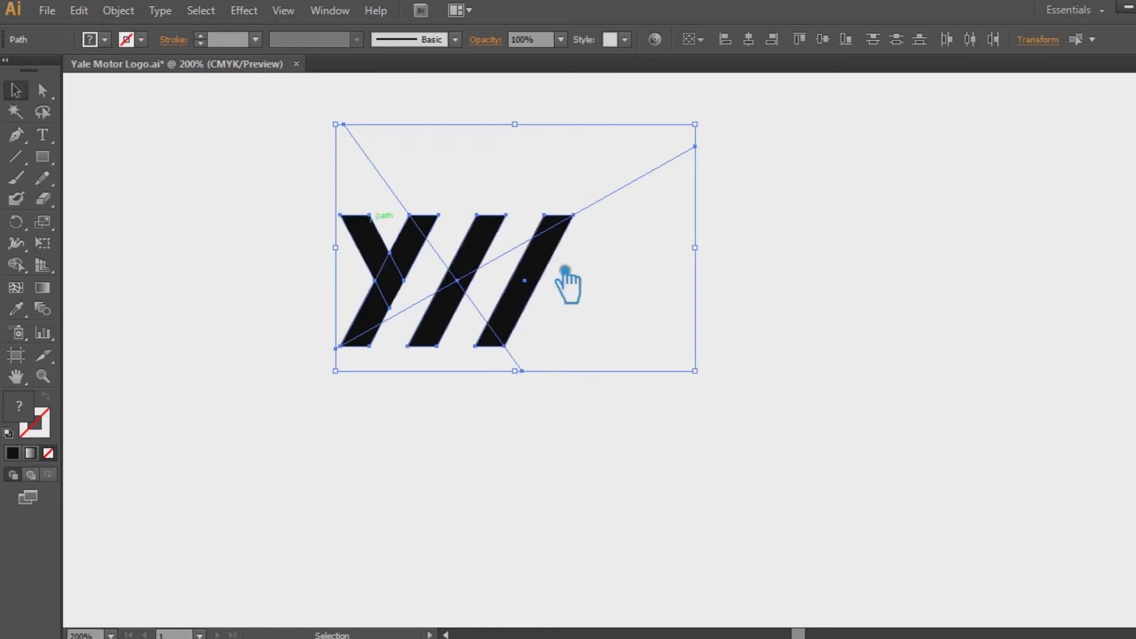
left_click(1015, 510)
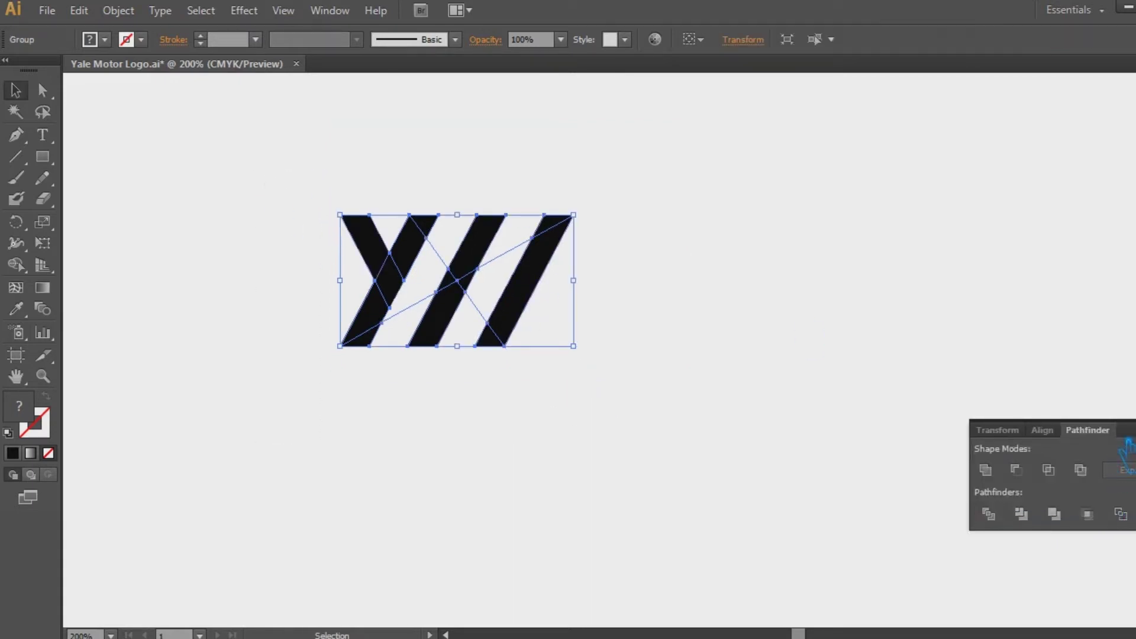
Ungroup the divided artwork and delete the empty, unfilled pieces left between the bars
left_click(547, 284)
left_click(532, 266)
right_click(521, 252)
left_click(585, 360)
left_click(658, 315)
left_click(521, 253)
key("Delete")
left_click(449, 259)
key("Delete")
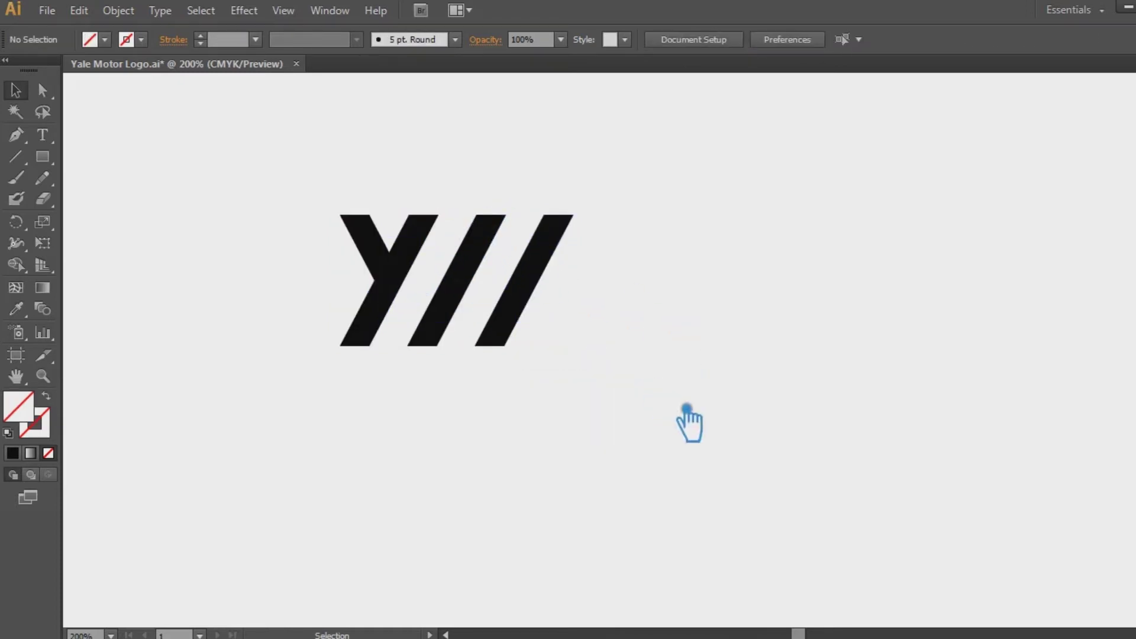
Examine how the Y is split by selecting its individual divided pieces
left_click_drag(686, 408, 300, 162)
left_click(669, 324)
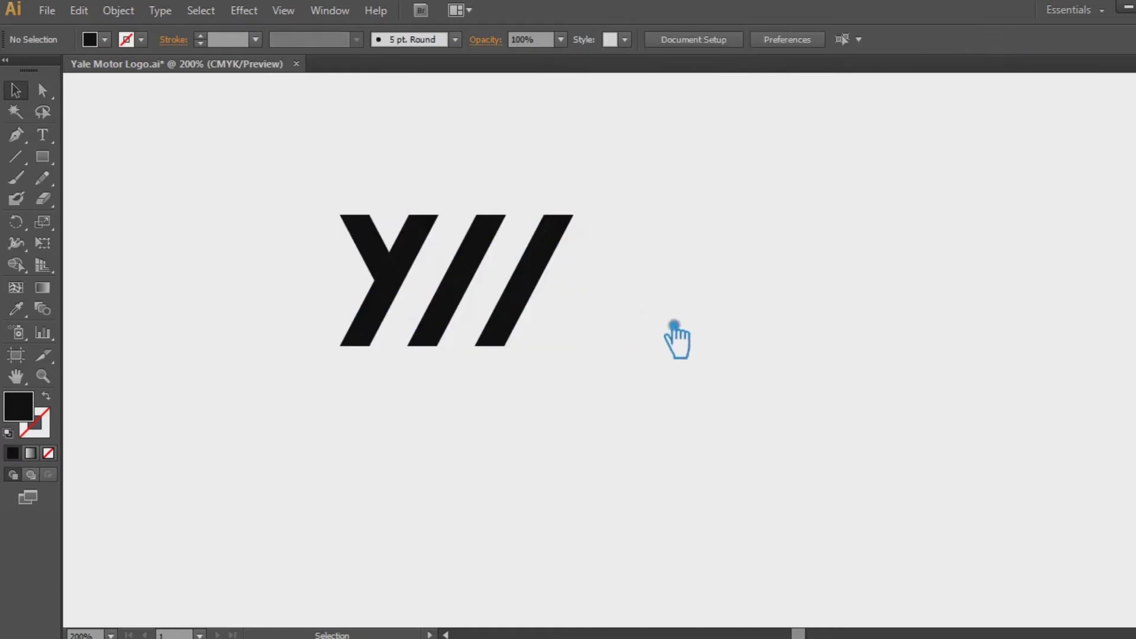
left_click(391, 322)
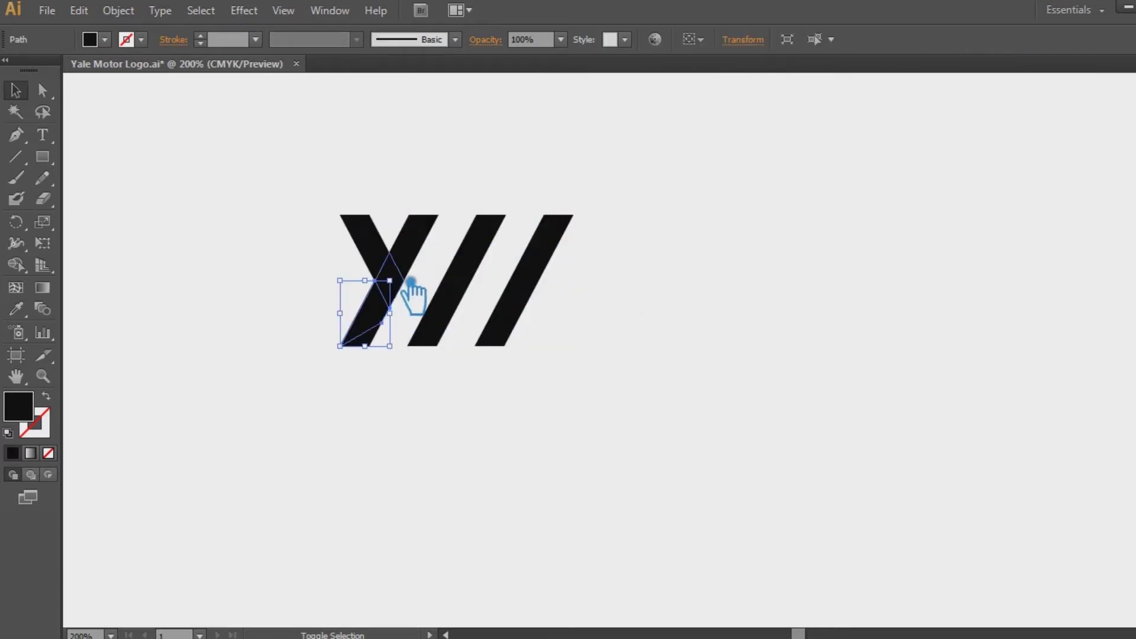
left_click(401, 273, "shift")
left_click(439, 237, "shift")
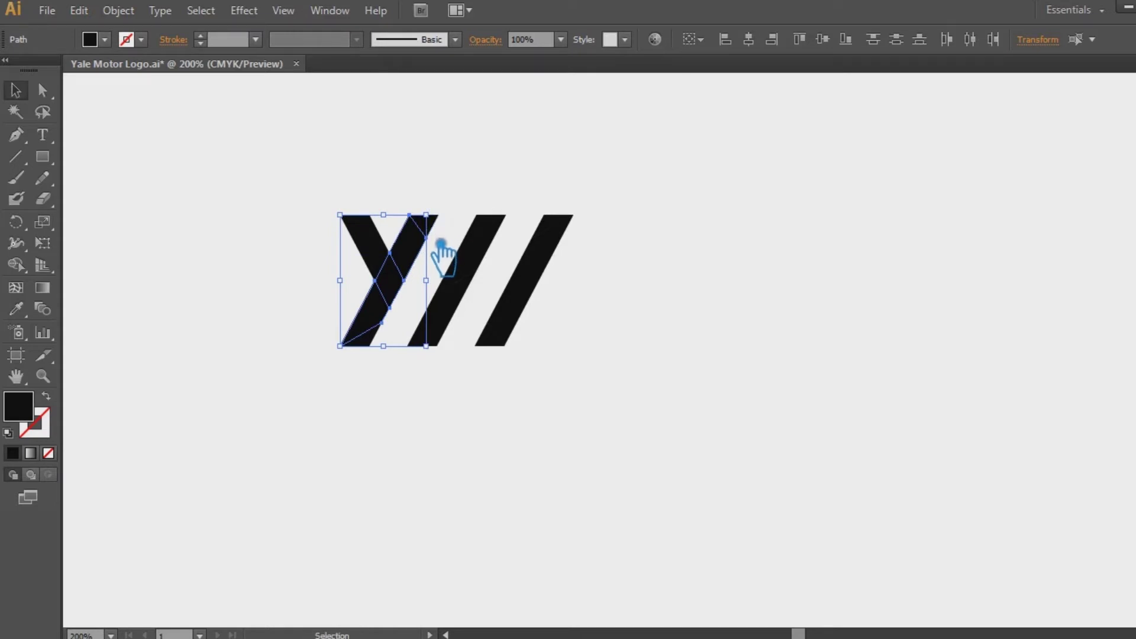
left_click(345, 436)
left_click(374, 351)
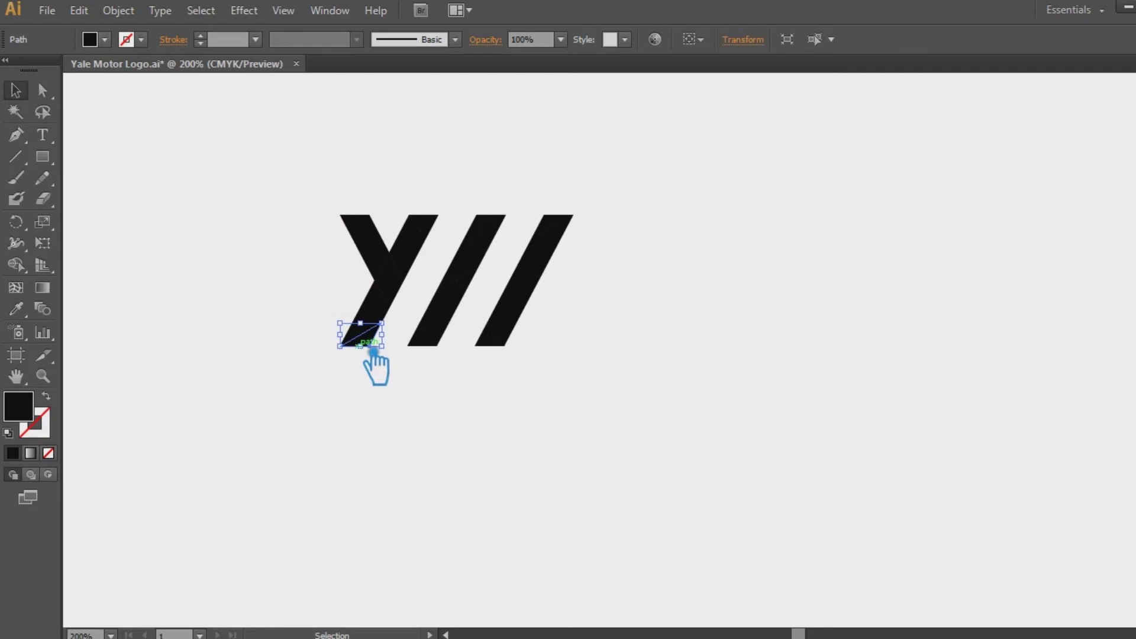
left_click(480, 376)
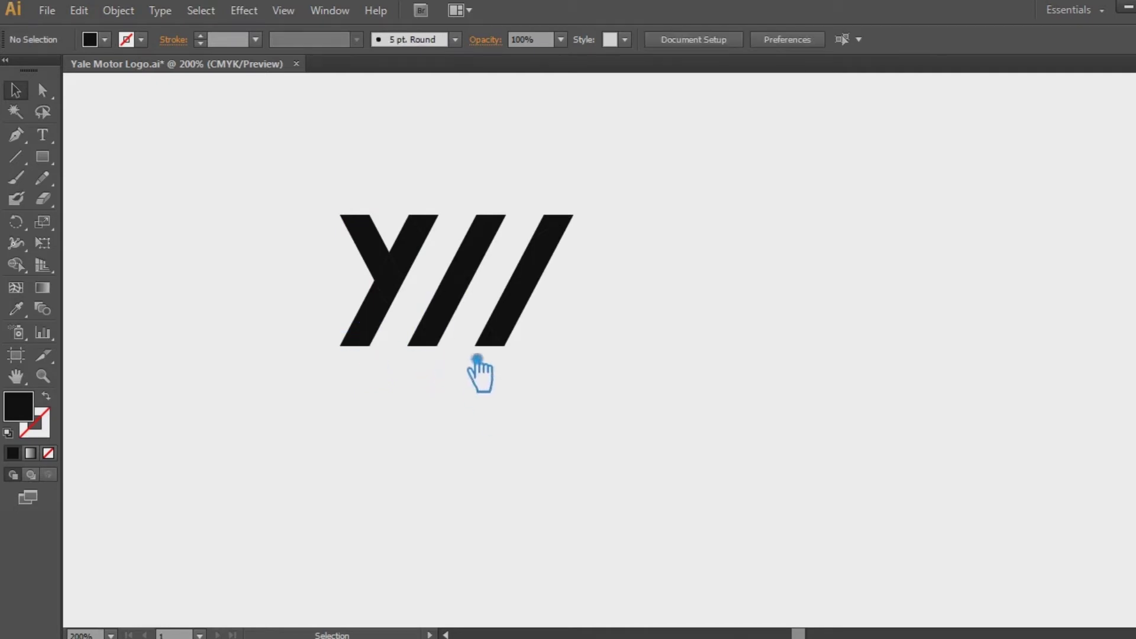
Delete the upper pieces of the middle bar, leaving only its notched lower part, and check the remaining divided pieces
left_click(501, 244, "alt")
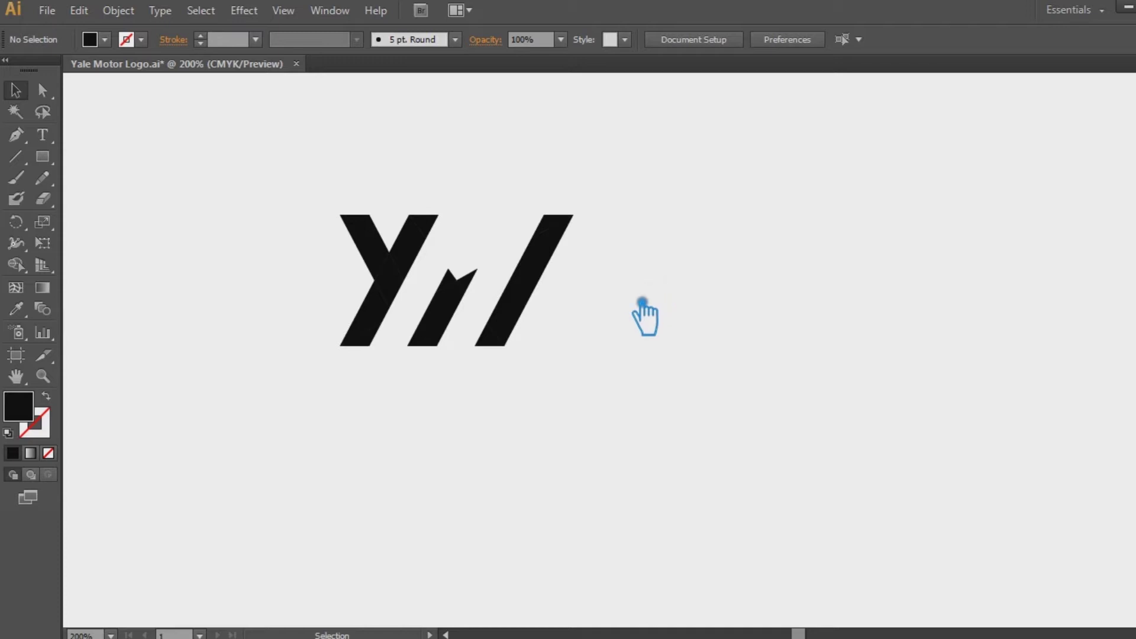
left_click_drag(624, 404, 323, 173)
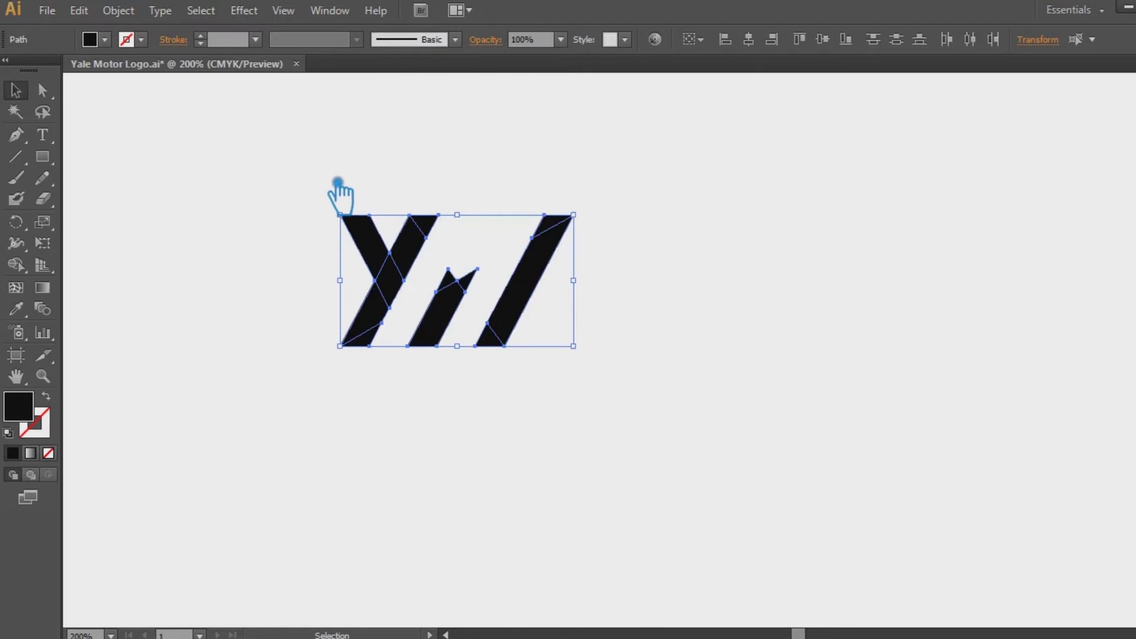
left_click(630, 237)
Delete the small triangular pieces at the upper ends of the last bar and the Y's right arm
left_click(559, 224)
key("Delete")
left_click(428, 223)
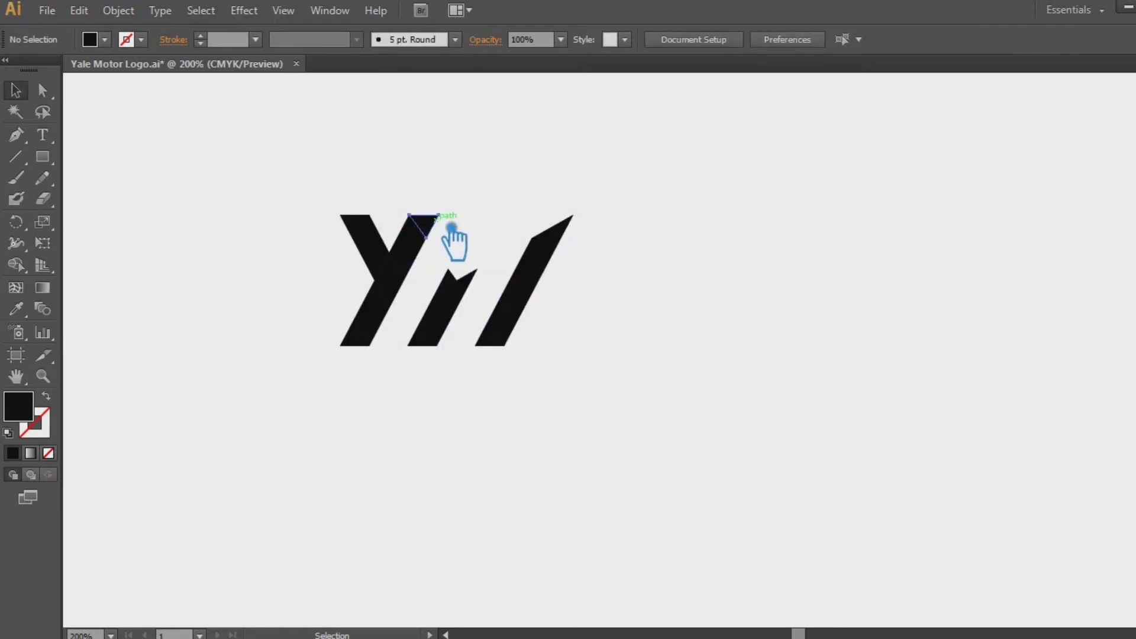
key("Delete")
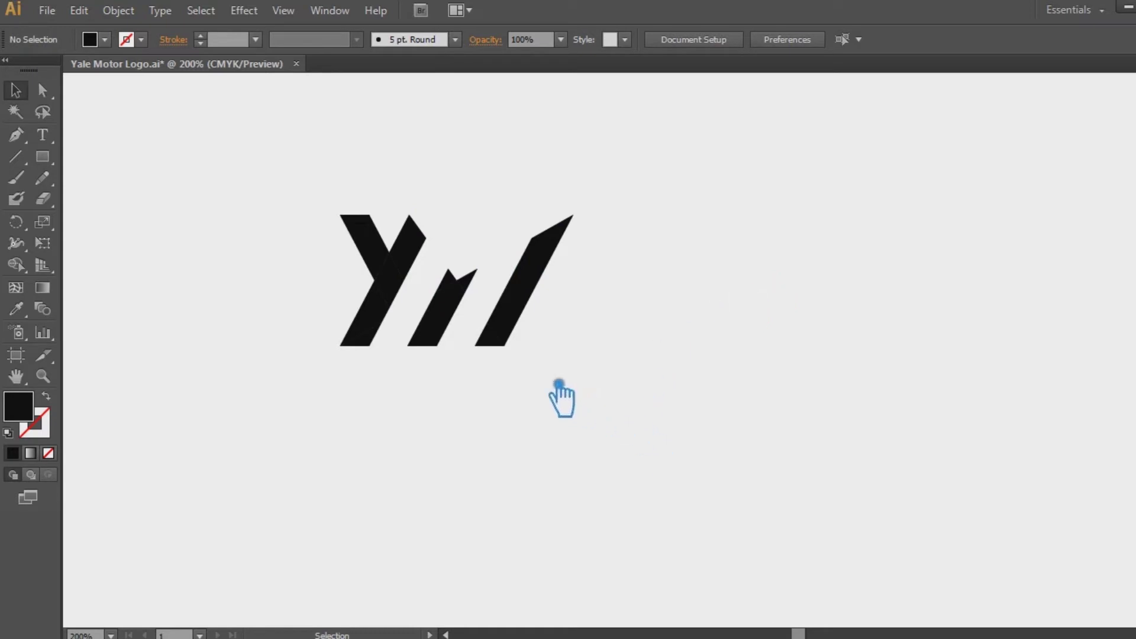
Try deleting the triangular pieces at the lower ends of the last bar and the Y, and undo both deletions
left_click(492, 341)
key("Delete")
left_click(374, 343)
key("Delete")
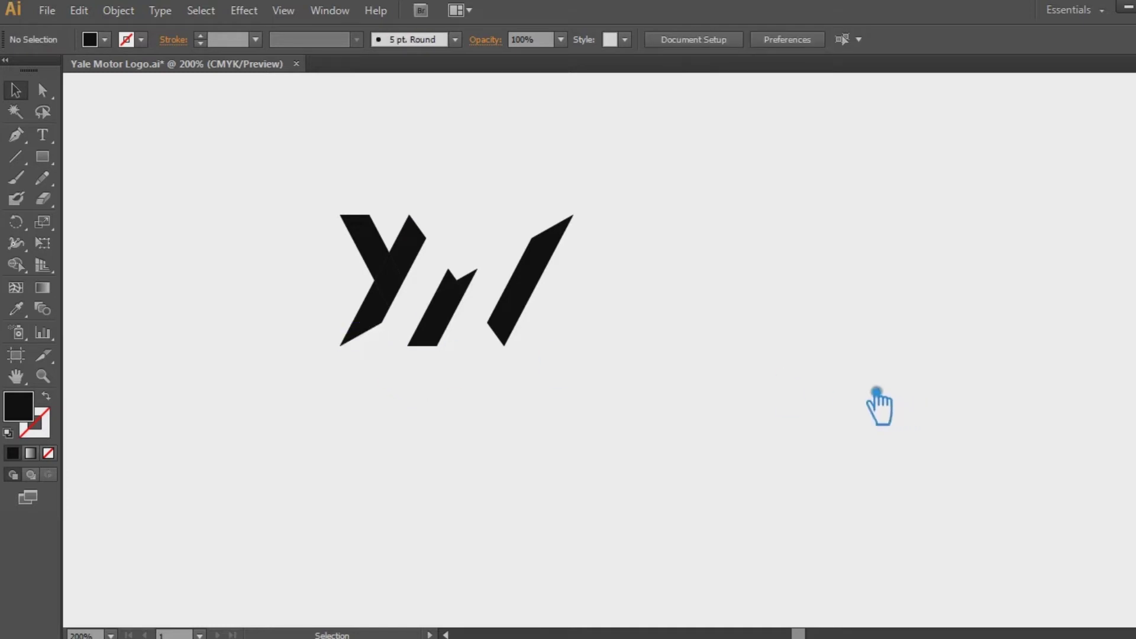
key("ctrl+z")
key("ctrl+z")
left_click(872, 391)
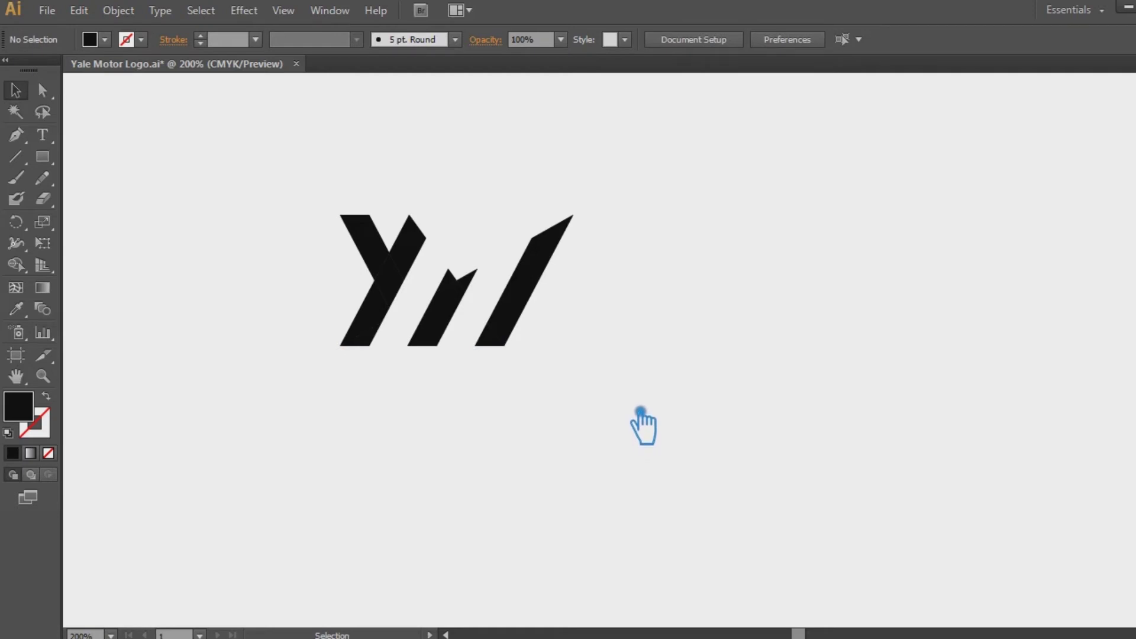
Select all pieces of the mark and merge them with Pathfinder Unite
left_click_drag(627, 426, 296, 155)
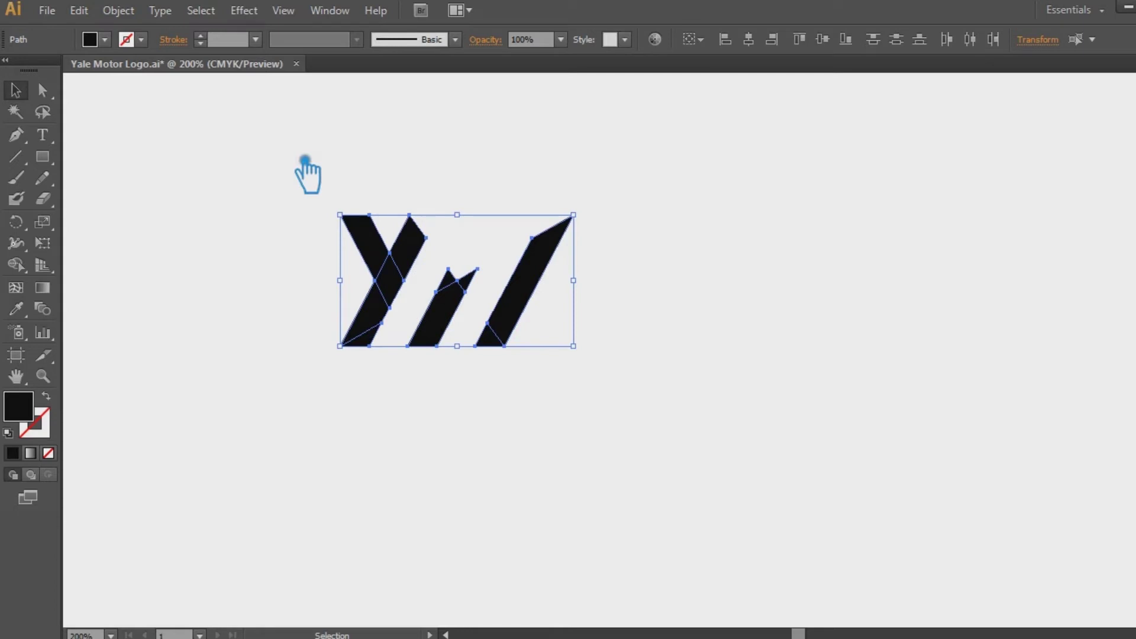
left_click(685, 193)
left_click_drag(611, 400, 302, 198)
left_click(1134, 435)
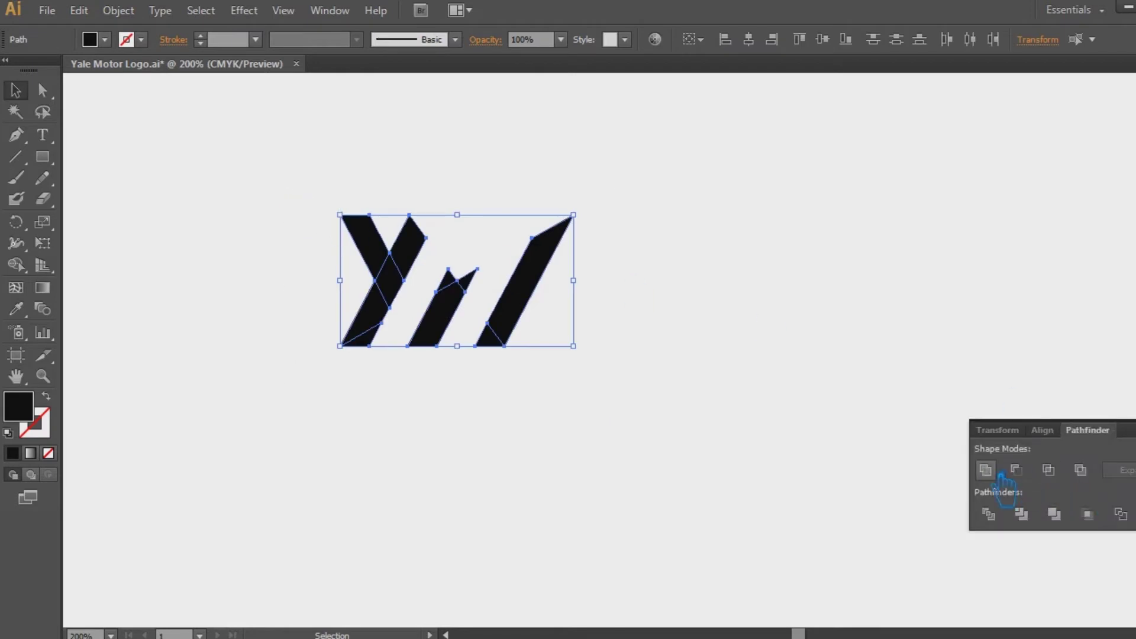
left_click(989, 471)
left_click(1135, 433)
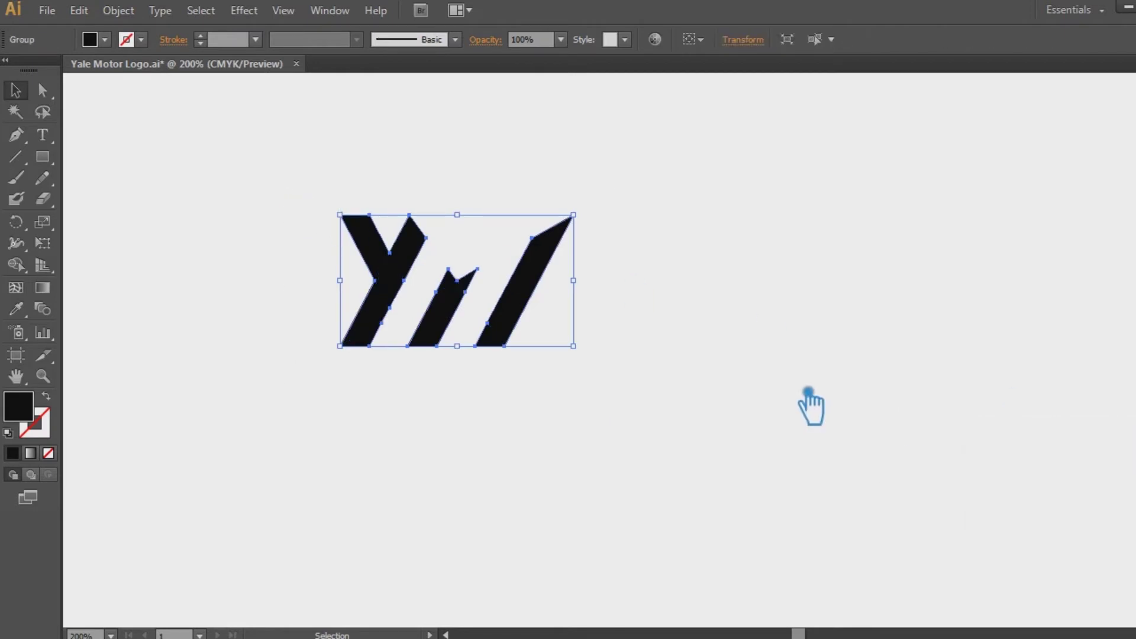
Remove the leftover anchor points along the Y's right edge and both sides of the short middle bar
key("p")
left_click(423, 288)
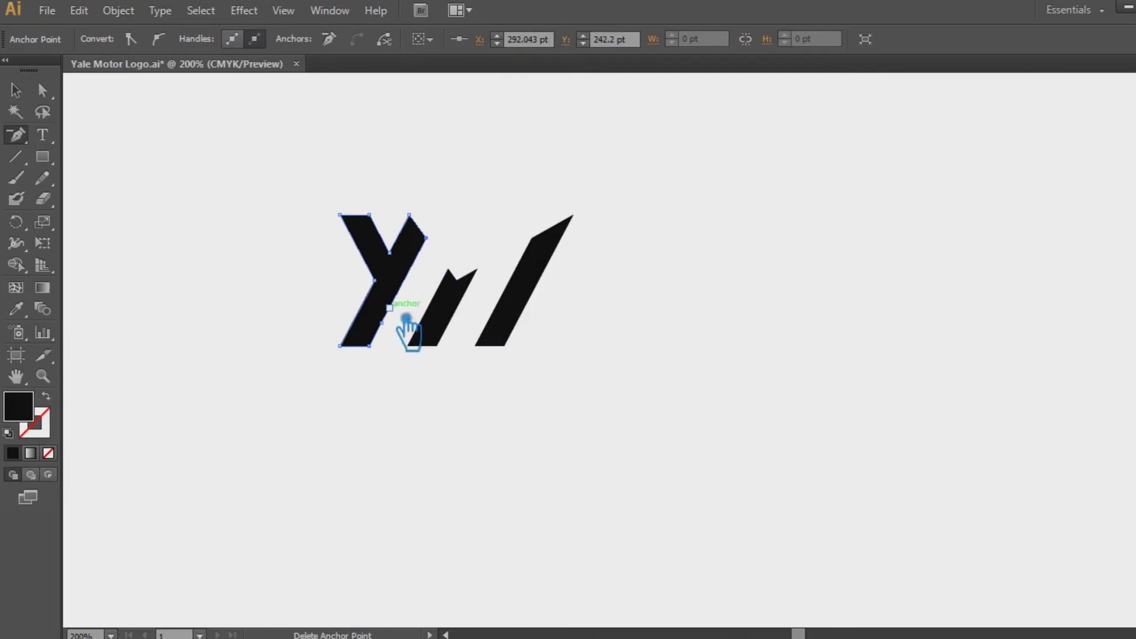
left_click(15, 88)
left_click(461, 296)
key("p")
left_click(437, 293)
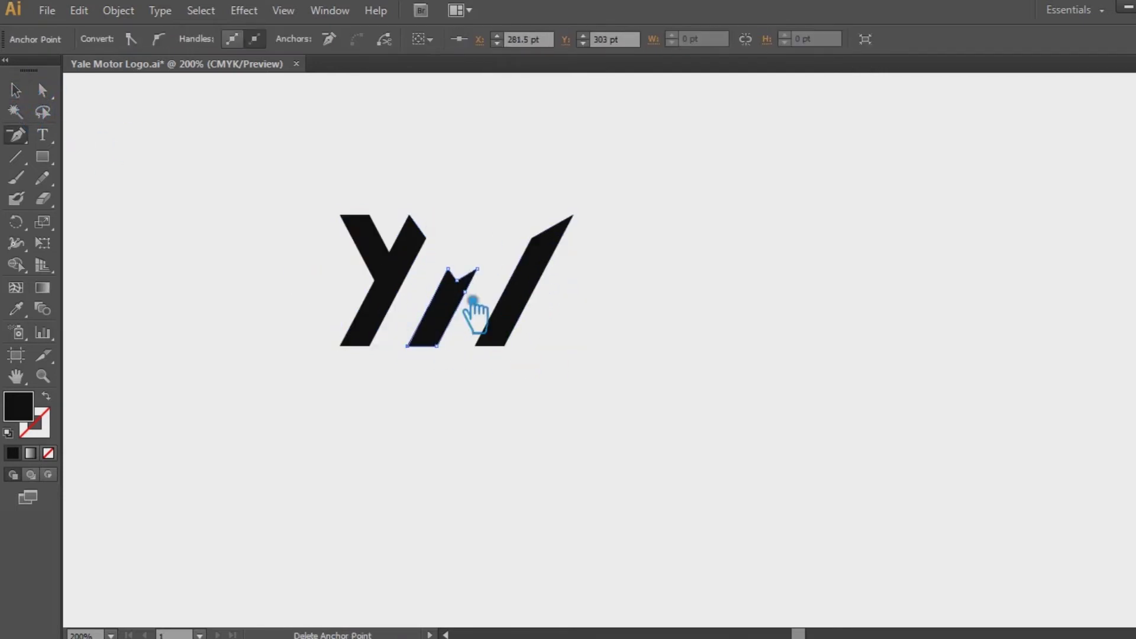
left_click(466, 292)
left_click(16, 90)
Remove the leftover anchor point near the lower end of the last bar's left edge and deselect the mark
left_click(528, 290)
key("minus")
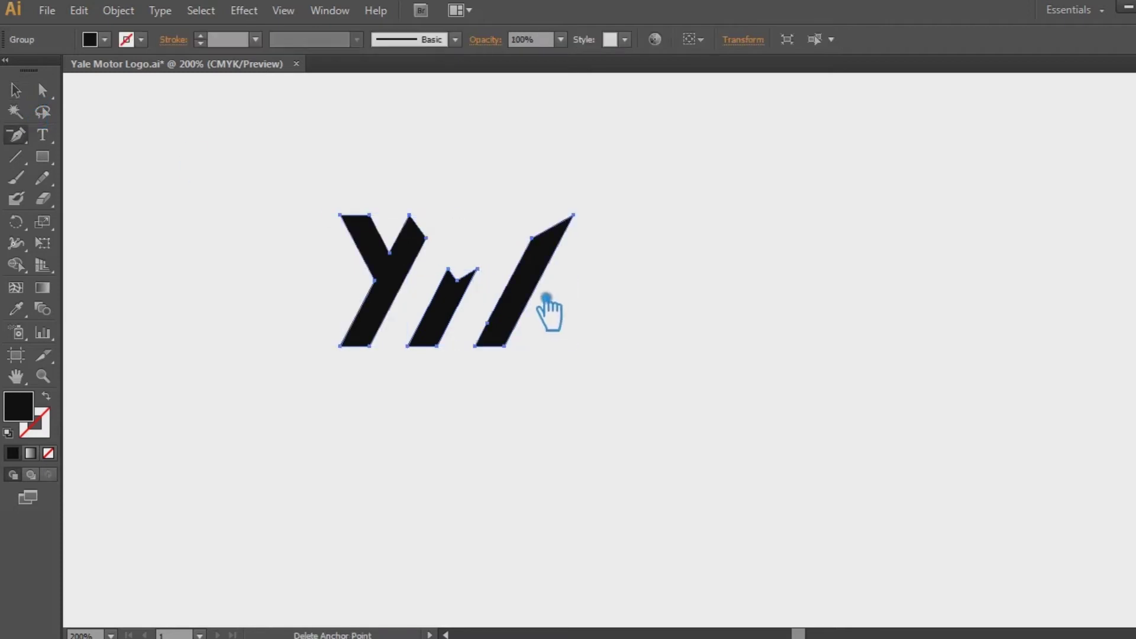
left_click(488, 323)
left_click(15, 90)
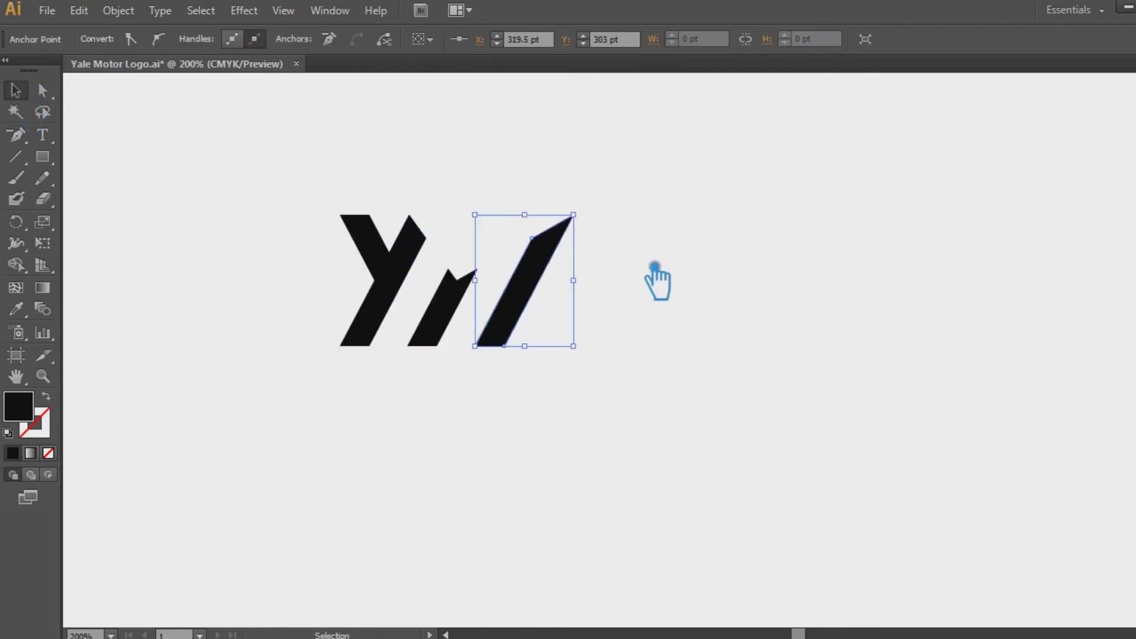
left_click(660, 271)
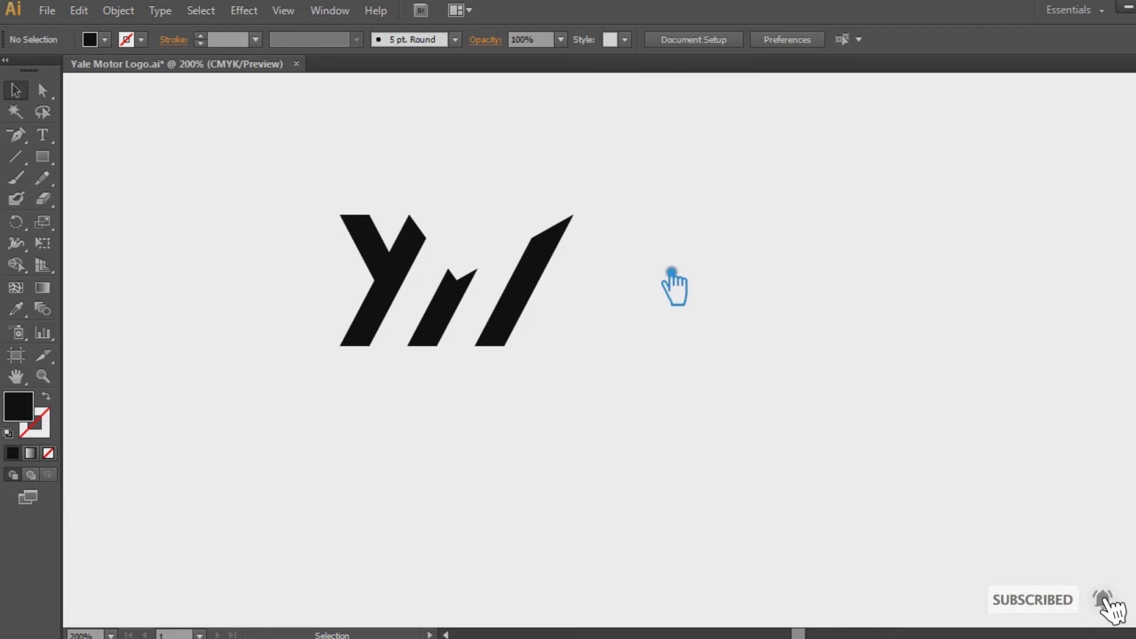
Undo the anchor cleanup, the merge and the corner deletions, restoring the flat upper ends of the Y and last bar
key("ctrl+a")
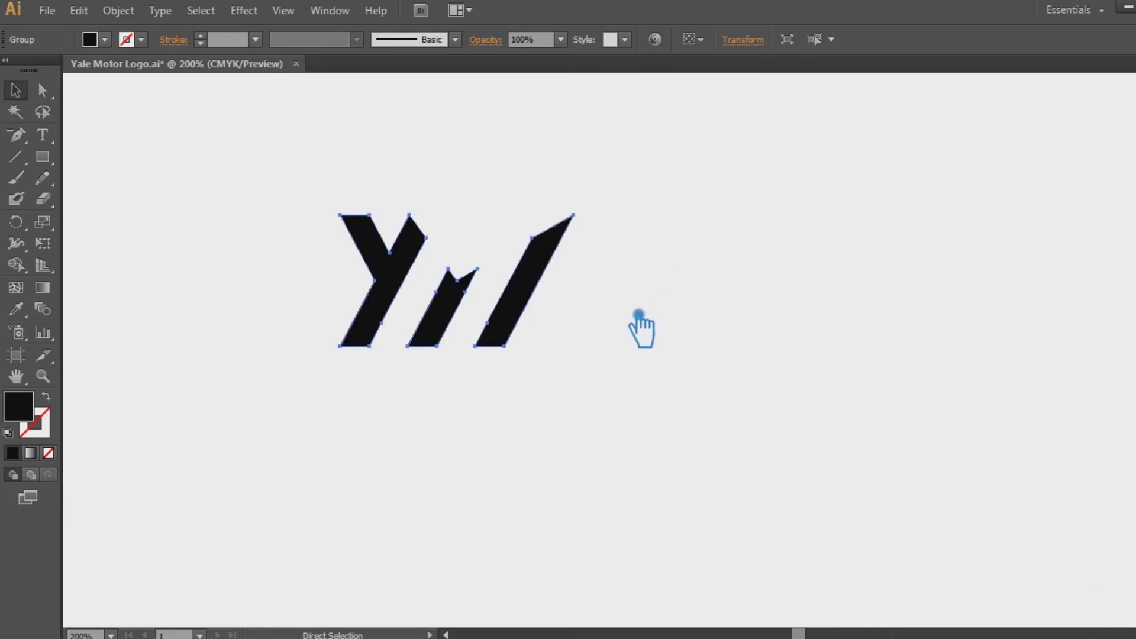
key("ctrl+z")
key("ctrl+z")
left_click(639, 315)
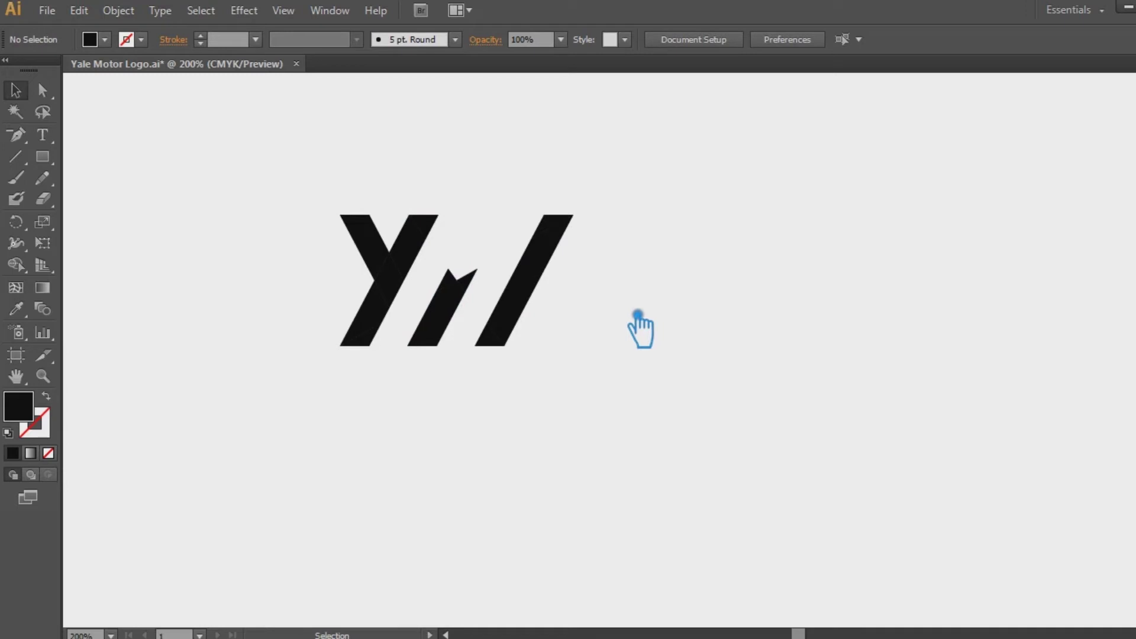
Select all divided pieces of the Y and the two bars and merge them with Pathfinder Unite
left_click_drag(576, 406, 317, 163)
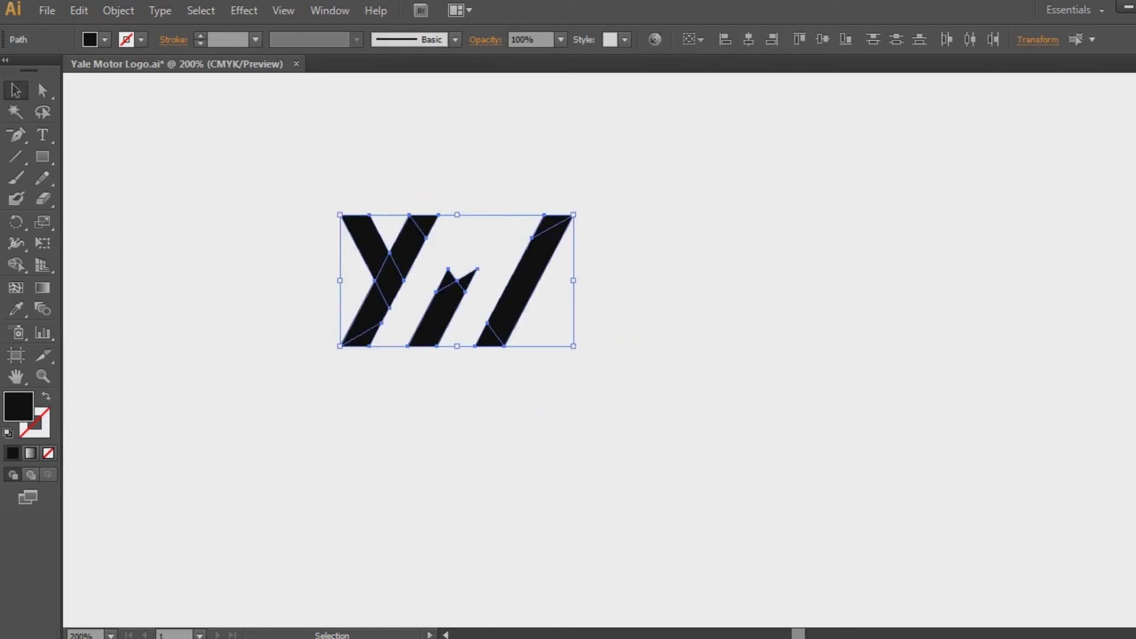
key("ctrl+shift+F9")
left_click(986, 470)
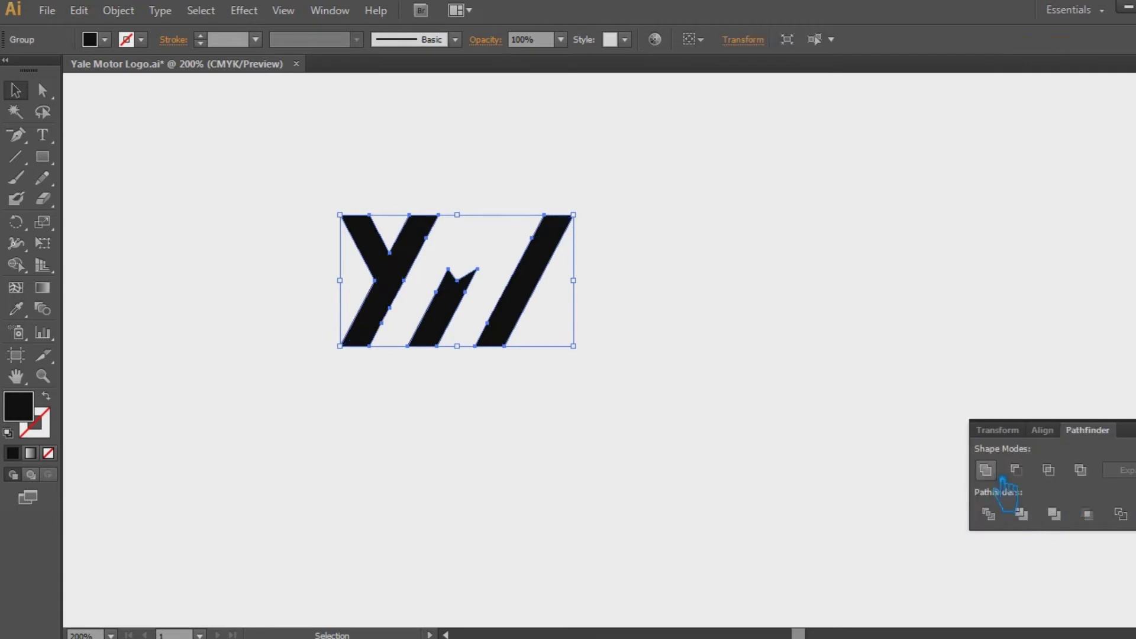
key("ctrl+shift+F9")
Delete the redundant anchor points along the right edge of the merged Y
key("p")
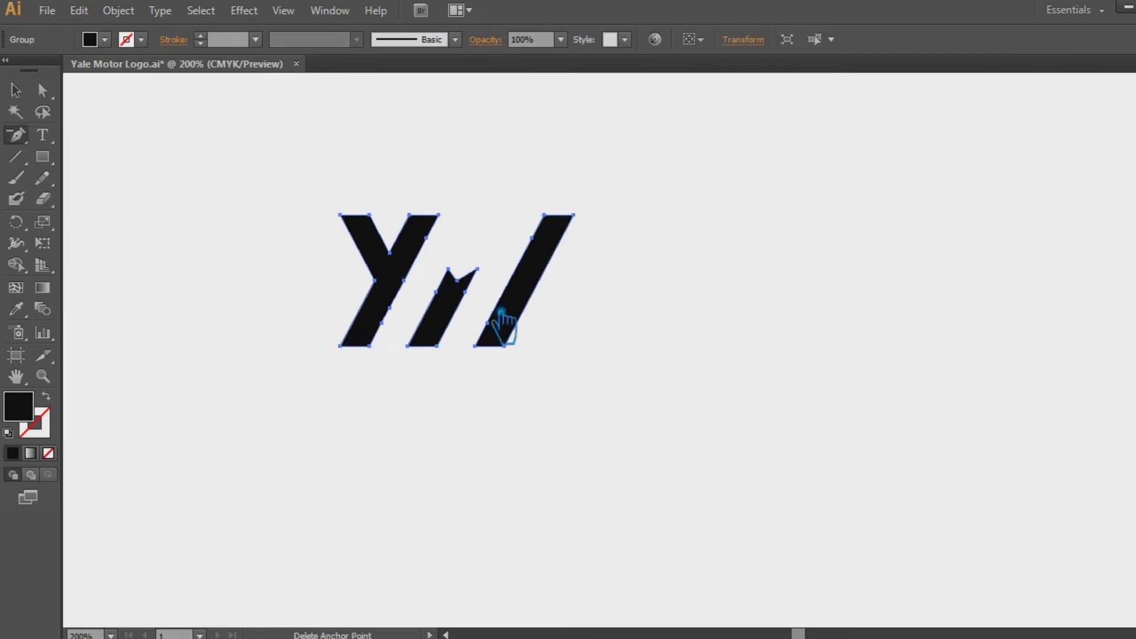
left_click(397, 331)
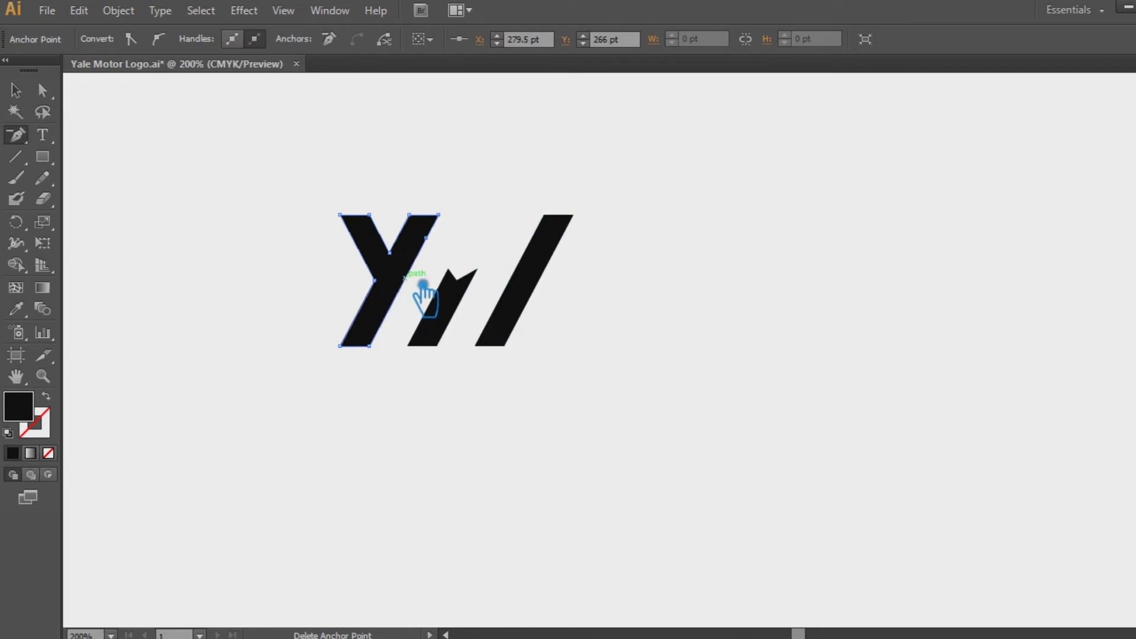
left_click(426, 238)
left_click(16, 91)
Delete the redundant anchor points on both long edges of the short middle bar
left_click(460, 300)
key("minus")
left_click(468, 292)
left_click(439, 292)
left_click(15, 90)
Delete the two redundant anchor points on the last bar's left edge and deselect the mark
left_click(555, 249)
key("minus")
left_click(533, 238)
left_click(486, 324)
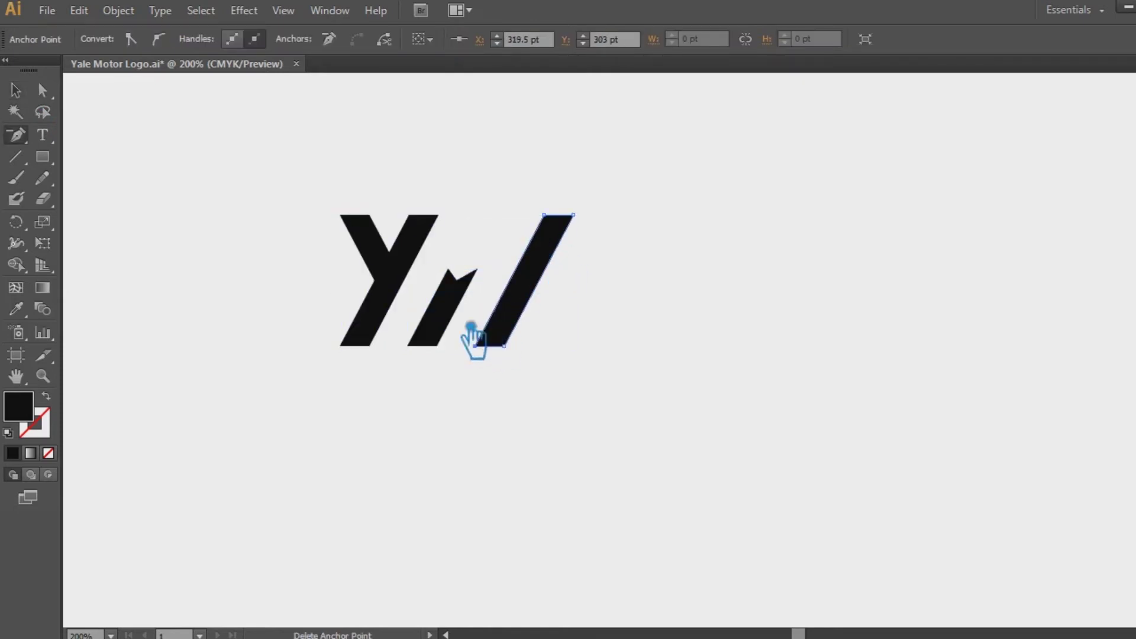
left_click(15, 90)
left_click(794, 415)
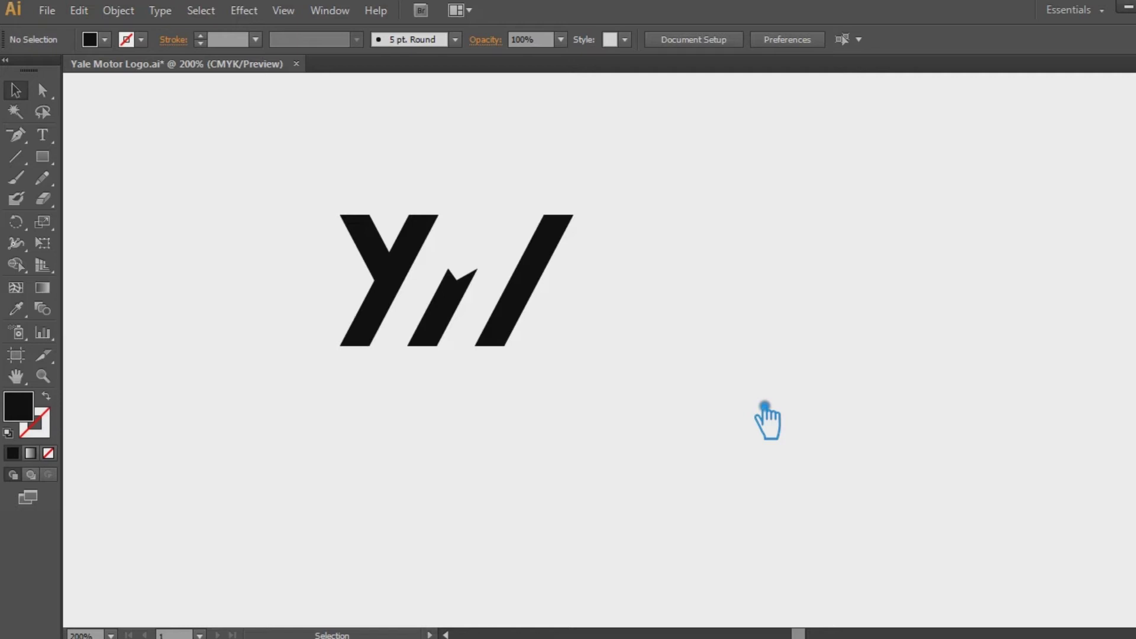
Fill the whole logo mark with pure red (FF0000) and deselect it
left_click_drag(717, 421, 773, 452)
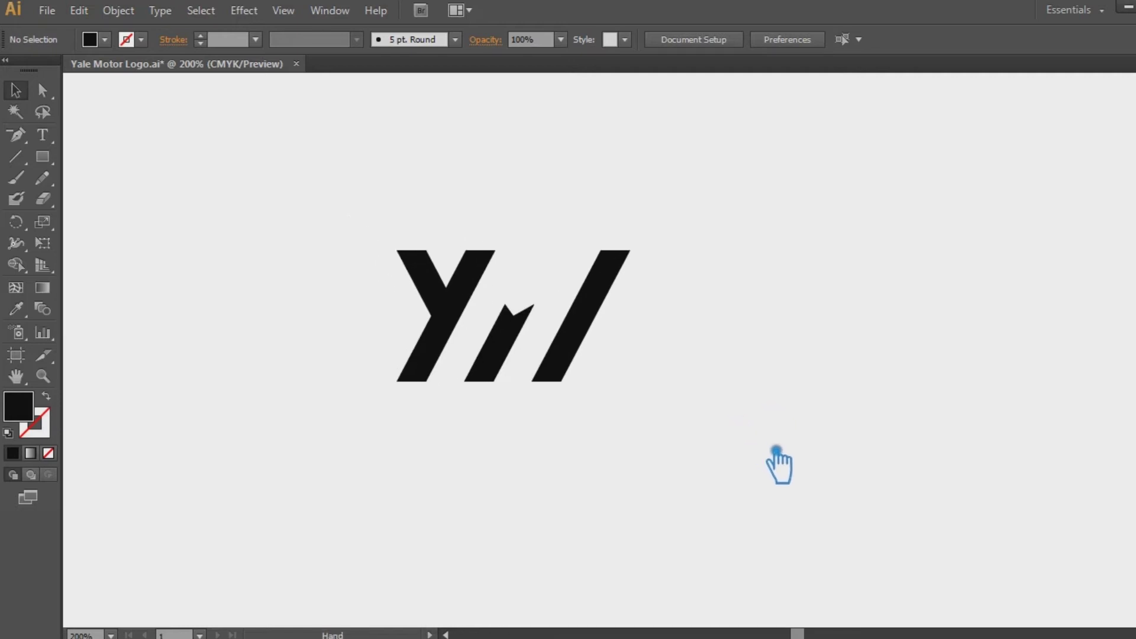
key("ctrl+equal")
left_click_drag(757, 464, 378, 213)
double_click(18, 407)
left_click(638, 441)
left_click_drag(585, 236, 657, 211)
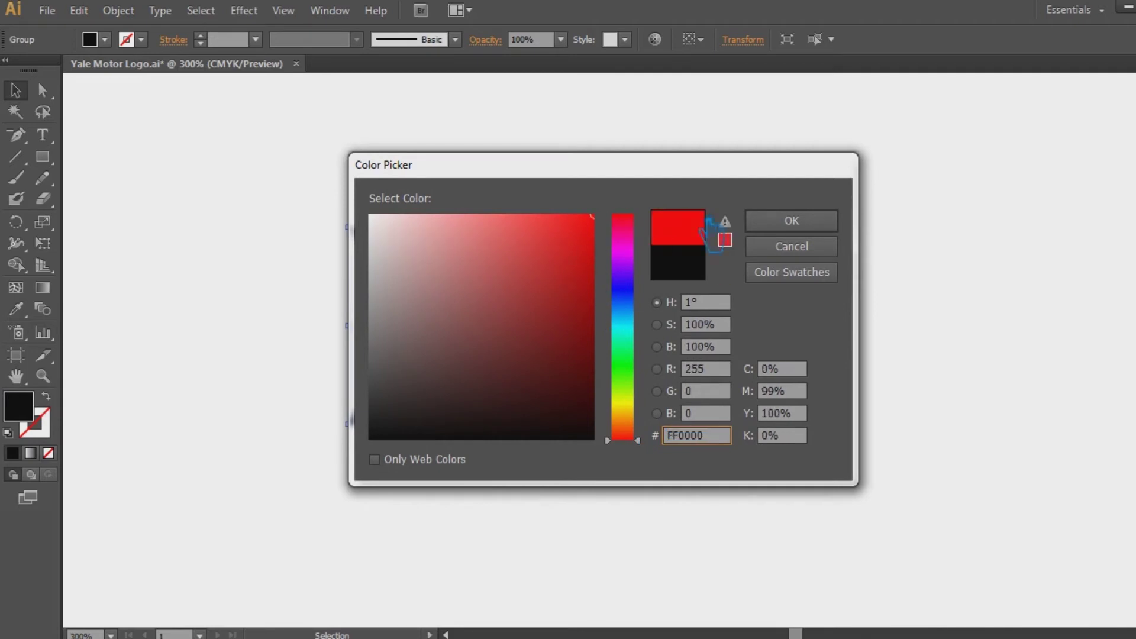
left_click(805, 224)
key("F6")
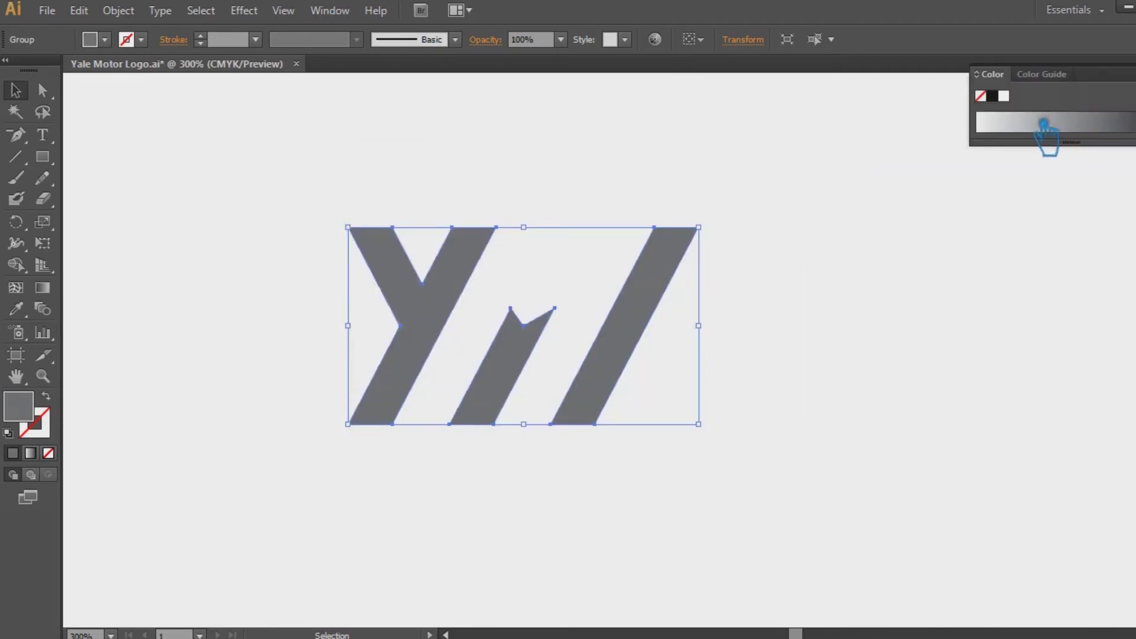
left_click(1130, 74)
left_click(1047, 122)
left_click(940, 192)
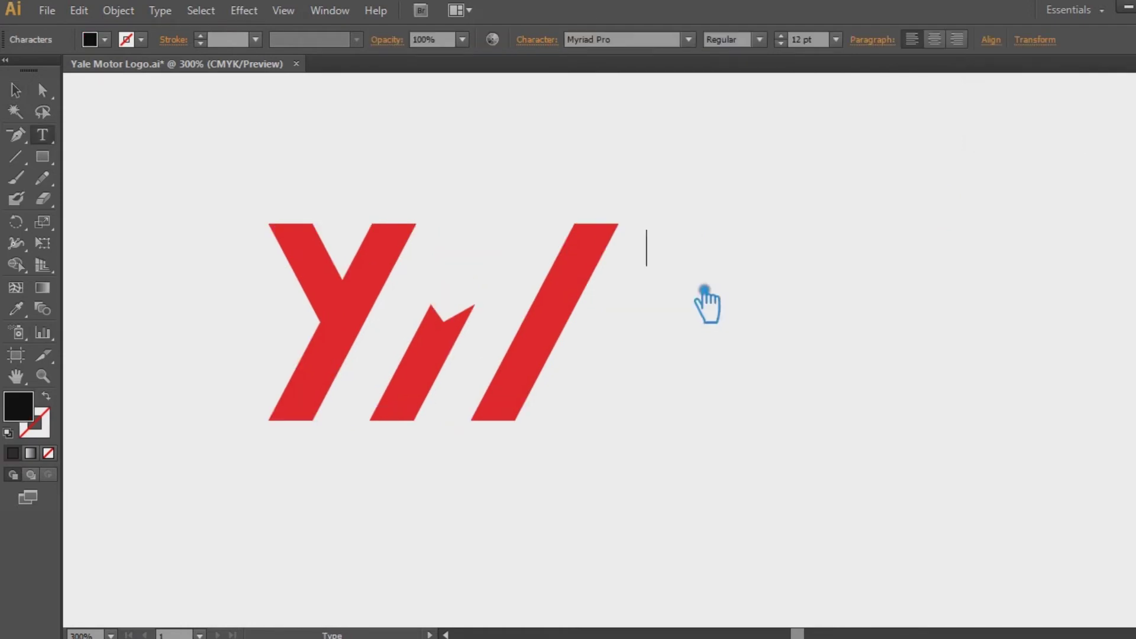
Add the text "Auto Motor" beside the mark at 60 pt in Myriad Pro
left_click(835, 39)
left_click(873, 343)
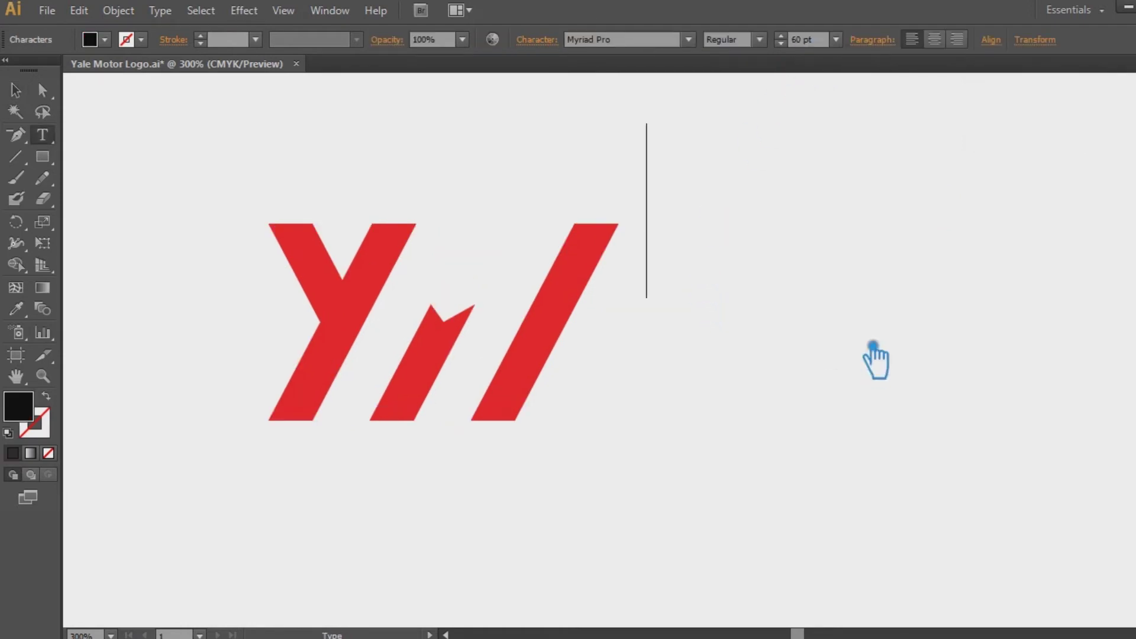
type("A")
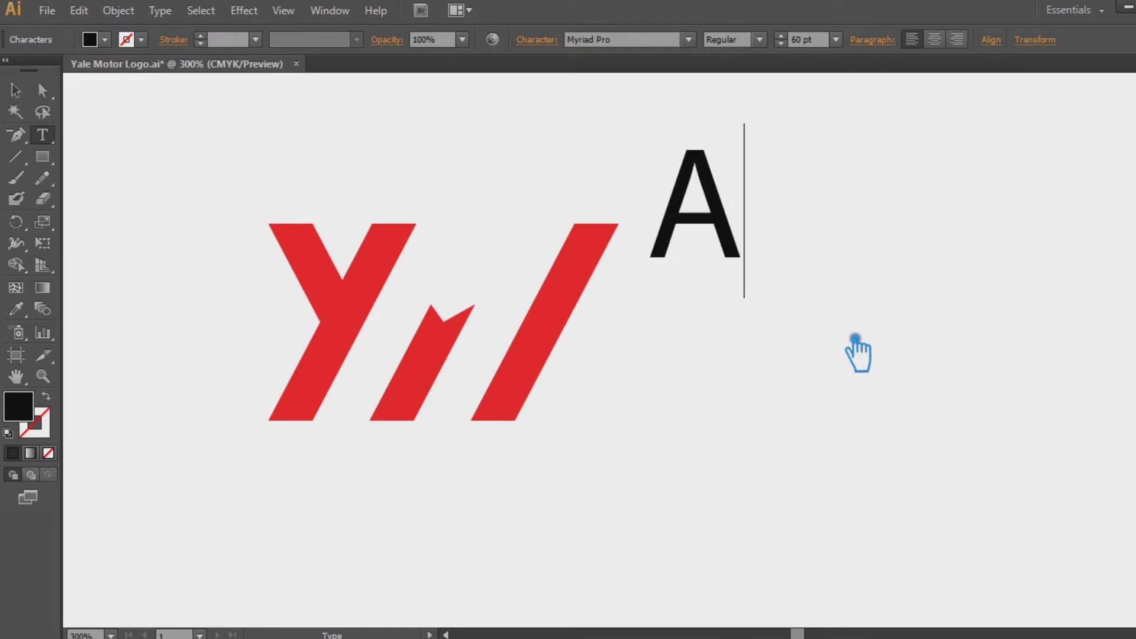
type("uto ")
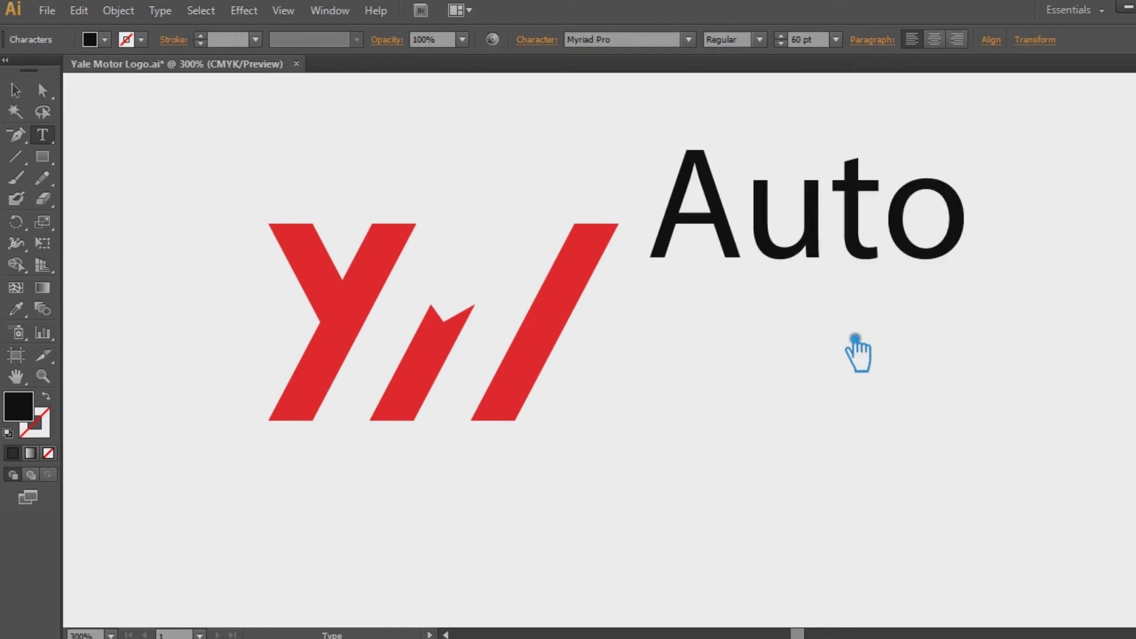
type("Motor")
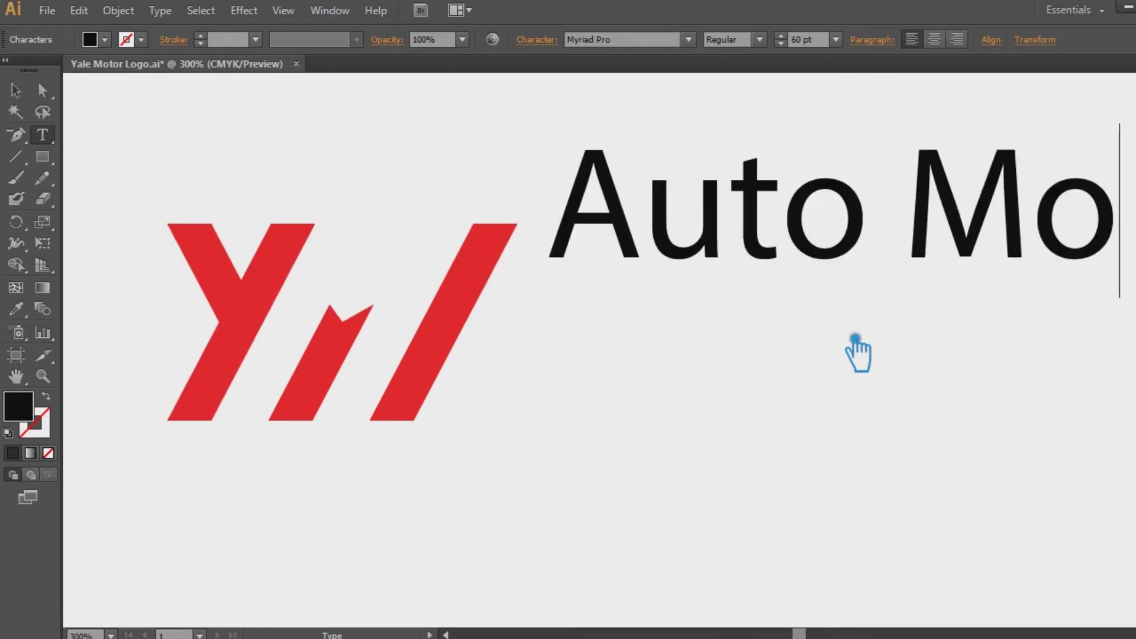
Move the Auto Motor text down so it sits directly beside the lower part of the red mark
left_click(16, 90)
left_click(674, 261)
left_click_drag(674, 261, 609, 421)
key("ctrl")
key("ctrl+minus")
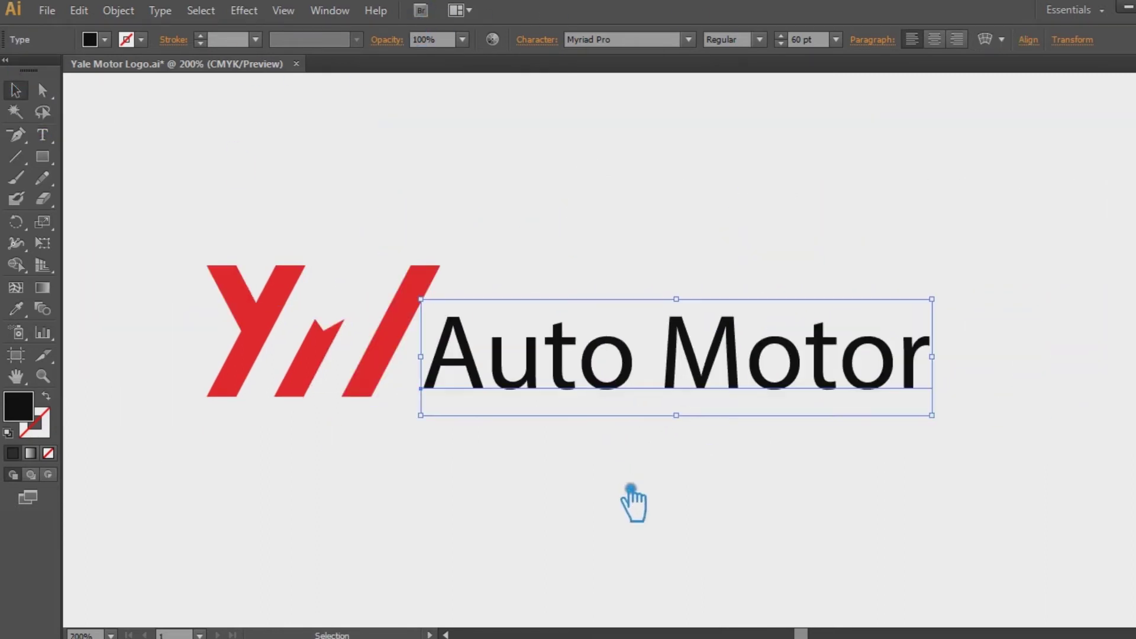
Try the Auto Motor text in the Orator Std font
left_click(638, 44)
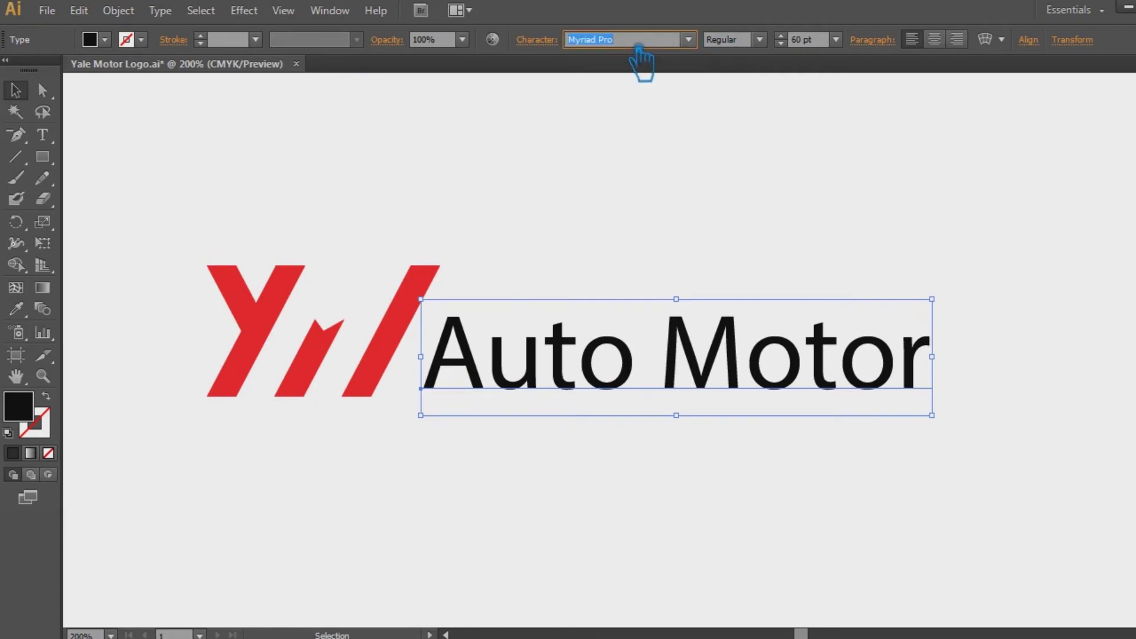
key("Down")
key("Down")
key("Down")
key("Down")
key("Down")
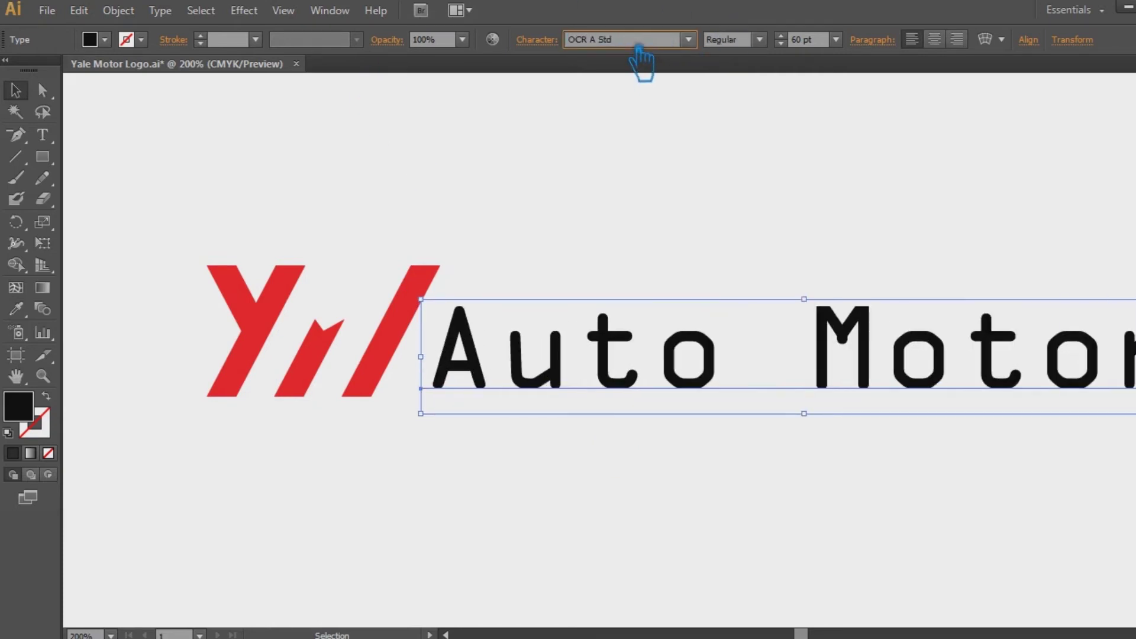
key("Down")
key("Down")
key("Up")
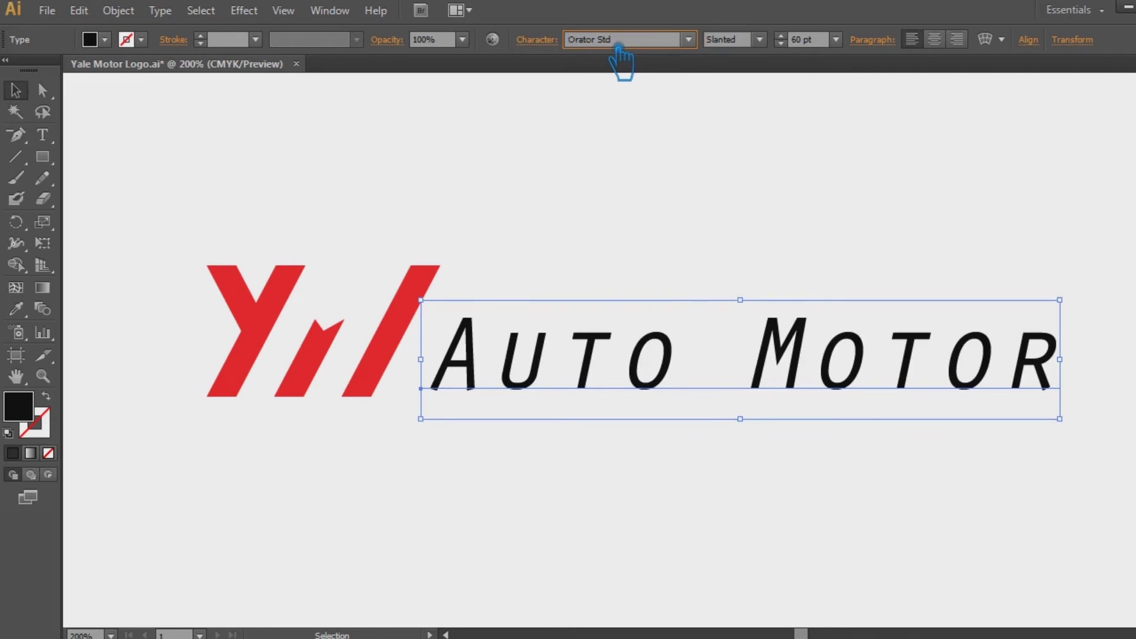
Compare the Medium style of Orator Std on the text and return it to Slanted
left_click(759, 39)
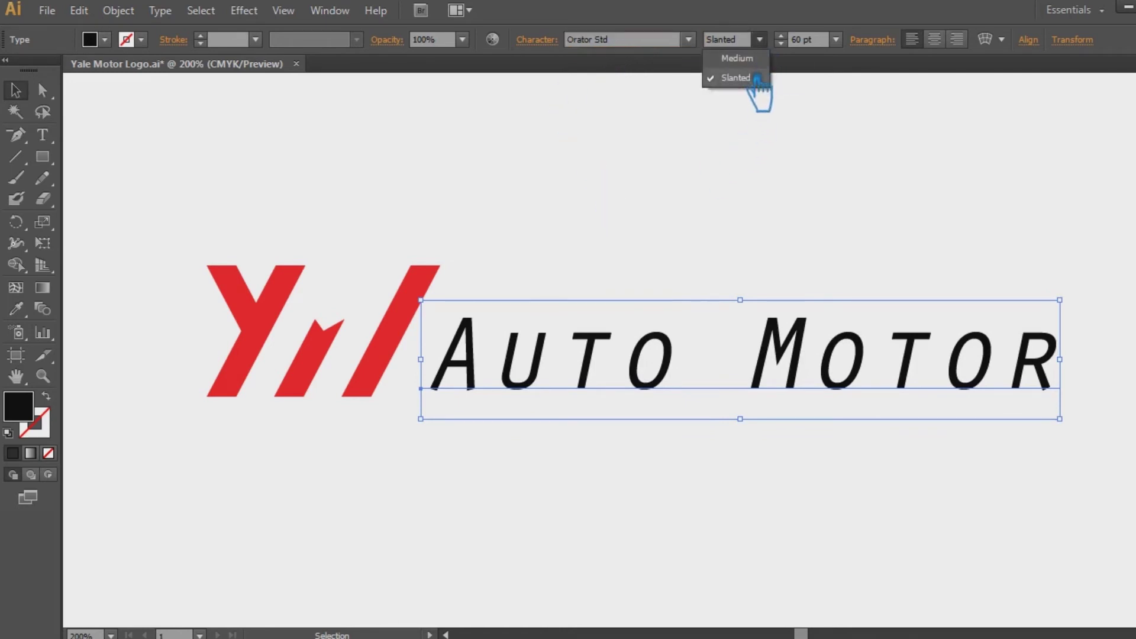
left_click(753, 69)
left_click(759, 39)
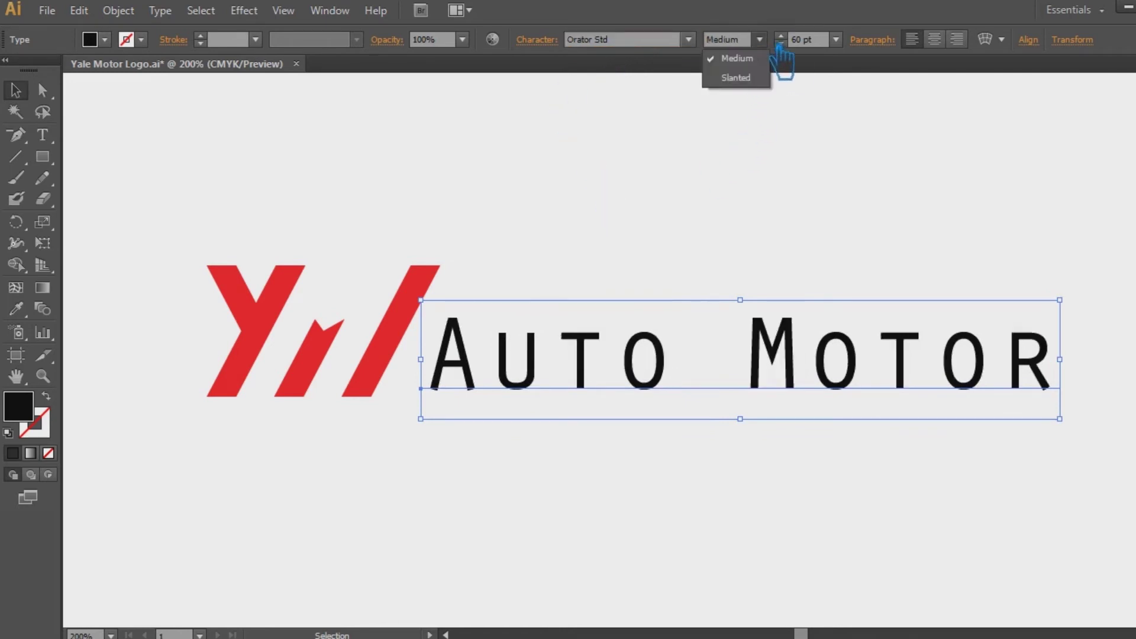
left_click(747, 83)
Change the Auto Motor text to Agency FB in Bold and deselect it
left_click(688, 39)
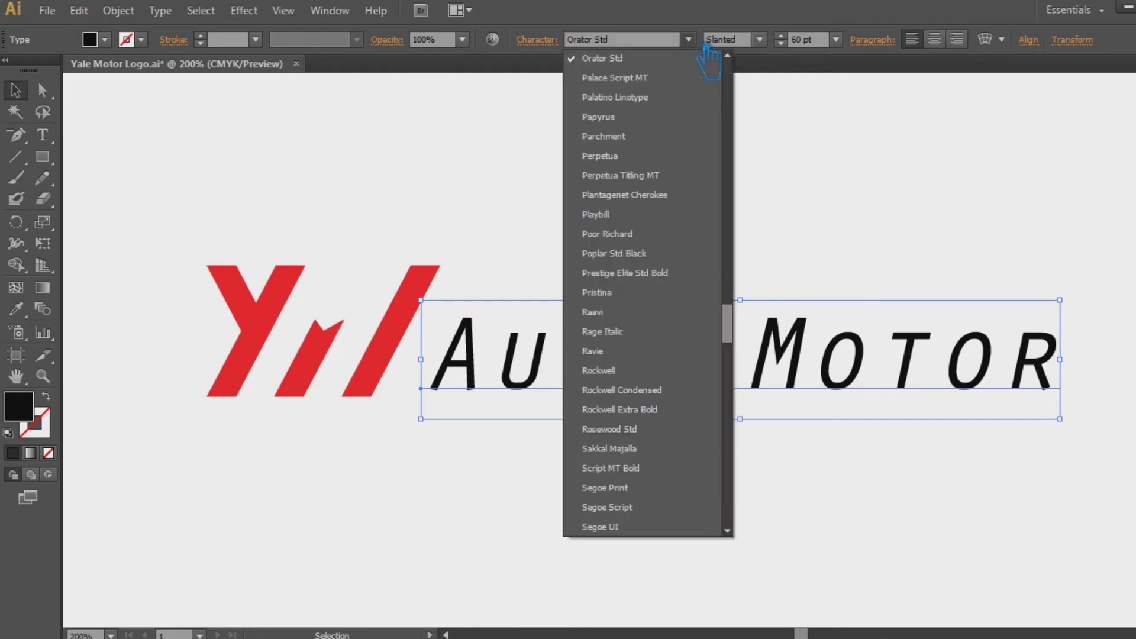
left_click_drag(743, 305, 728, 33)
left_click(639, 89)
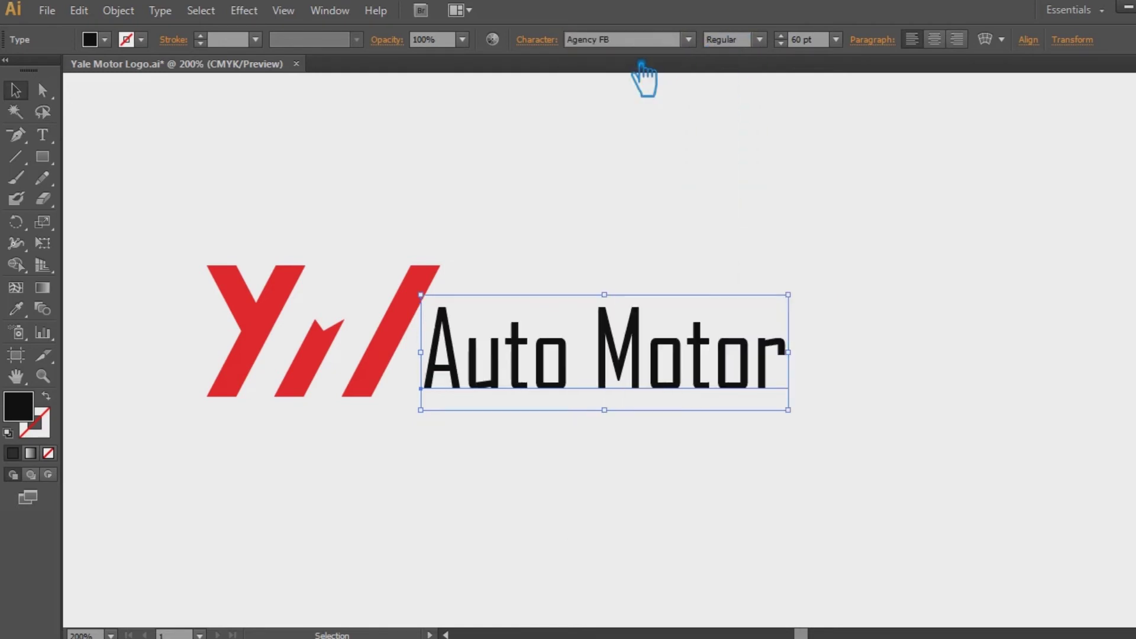
left_click(664, 148)
left_click(661, 364)
left_click(759, 39)
left_click(747, 90)
left_click(843, 210)
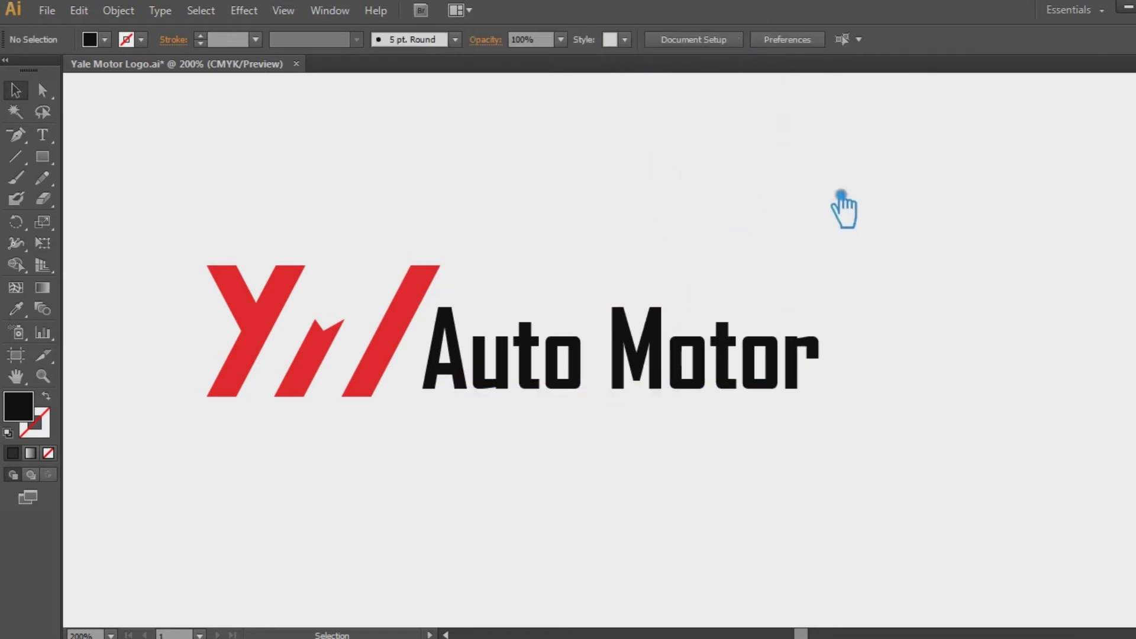
Rearrange the logo so the Auto Motor text sits beneath the red mark
left_click_drag(662, 359, 360, 480)
left_click_drag(559, 410, 768, 413)
left_click(849, 383)
mouse_move(626, 481)
left_mouse_down()
mouse_move(603, 474)
mouse_move(618, 482)
left_mouse_up()
key("space")
left_click_drag(789, 449, 765, 440)
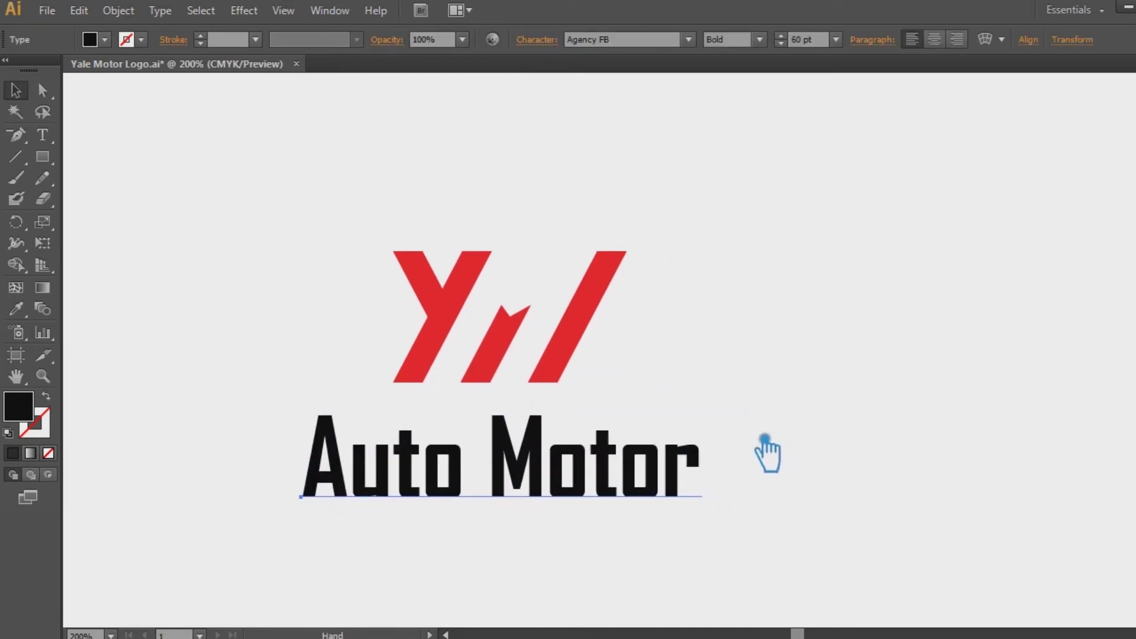
Scale the Auto Motor text down to about 49.84 pt and nudge it up closer to the mark
mouse_move(720, 527)
left_mouse_down()
mouse_move(710, 521)
mouse_move(720, 523)
left_mouse_up()
left_click(729, 389)
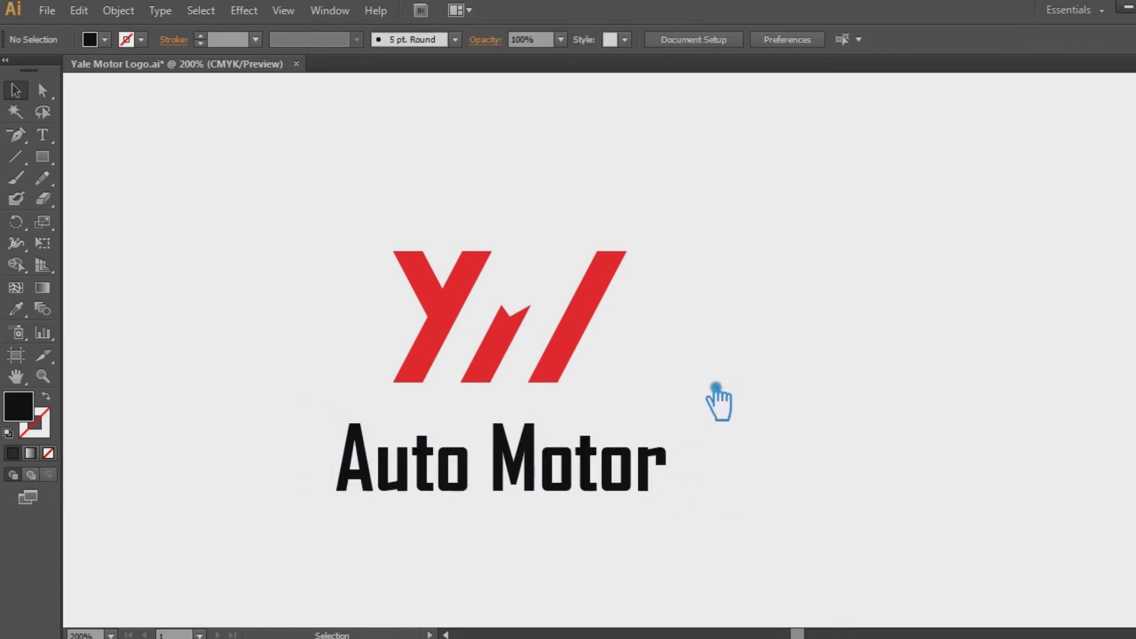
left_click(585, 495)
left_click(759, 413)
left_click_drag(570, 495, 569, 486)
left_click(734, 414)
Align the mark and the Auto Motor text by their horizontal centers, then nudge the text slightly left
left_click_drag(716, 535, 304, 218)
left_click(586, 39)
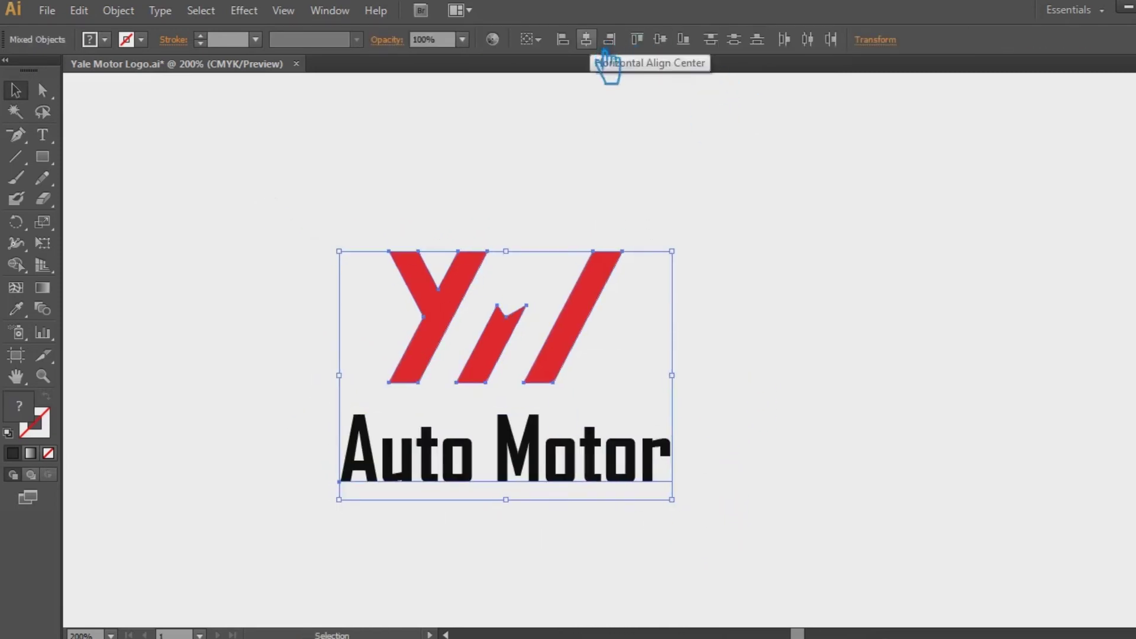
left_click(803, 352)
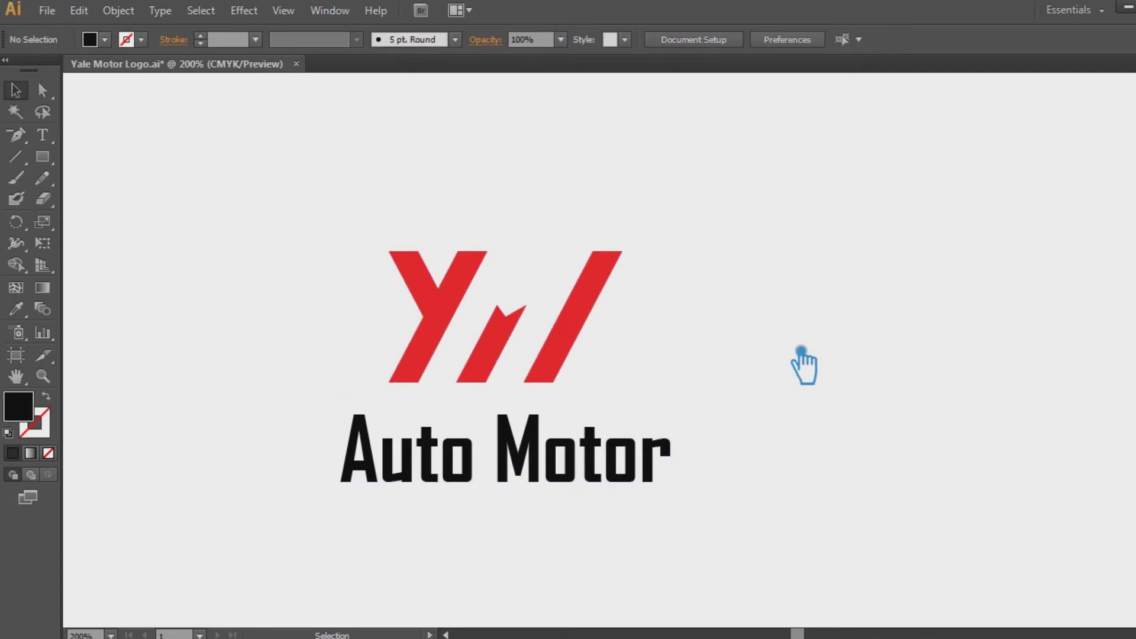
left_click_drag(656, 486, 649, 486)
left_click(712, 379)
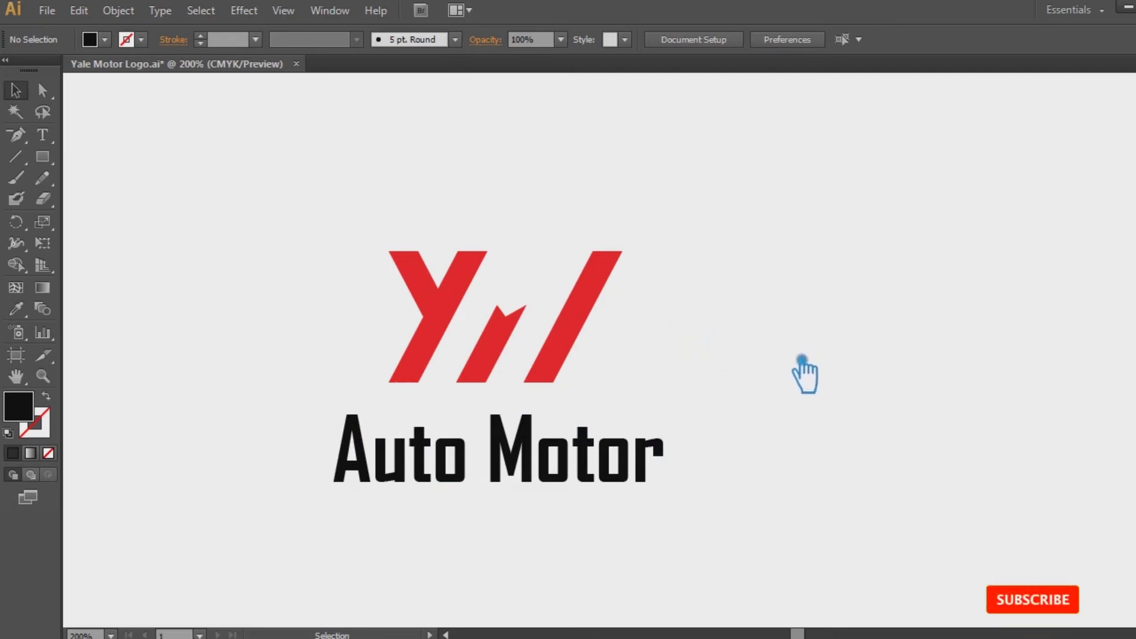
Change the Auto Motor text to the Bauhaus 93 font and recenter it beneath the mark
key("ctrl+equal")
left_click_drag(801, 360, 938, 329)
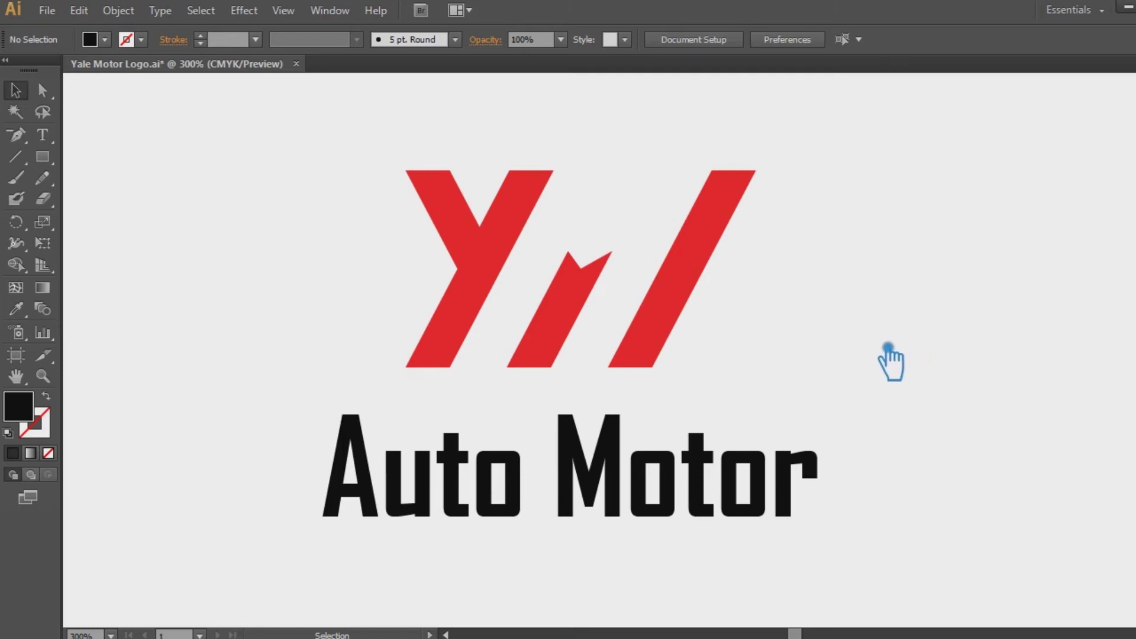
left_click(727, 497)
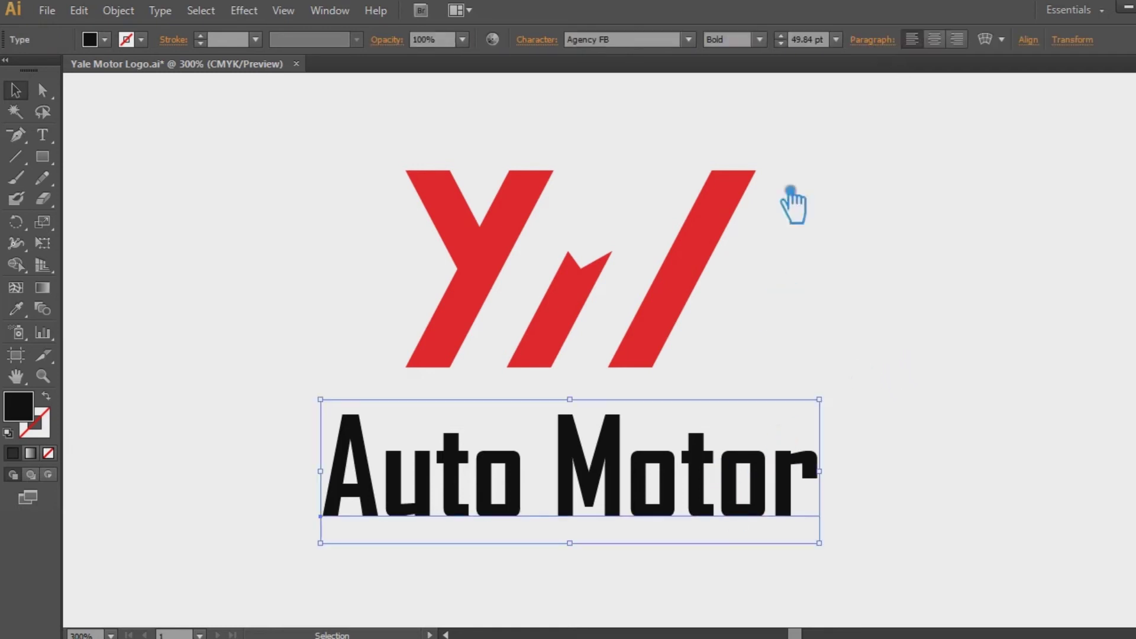
left_click(630, 43)
key("Down")
key("Down")
key("Down")
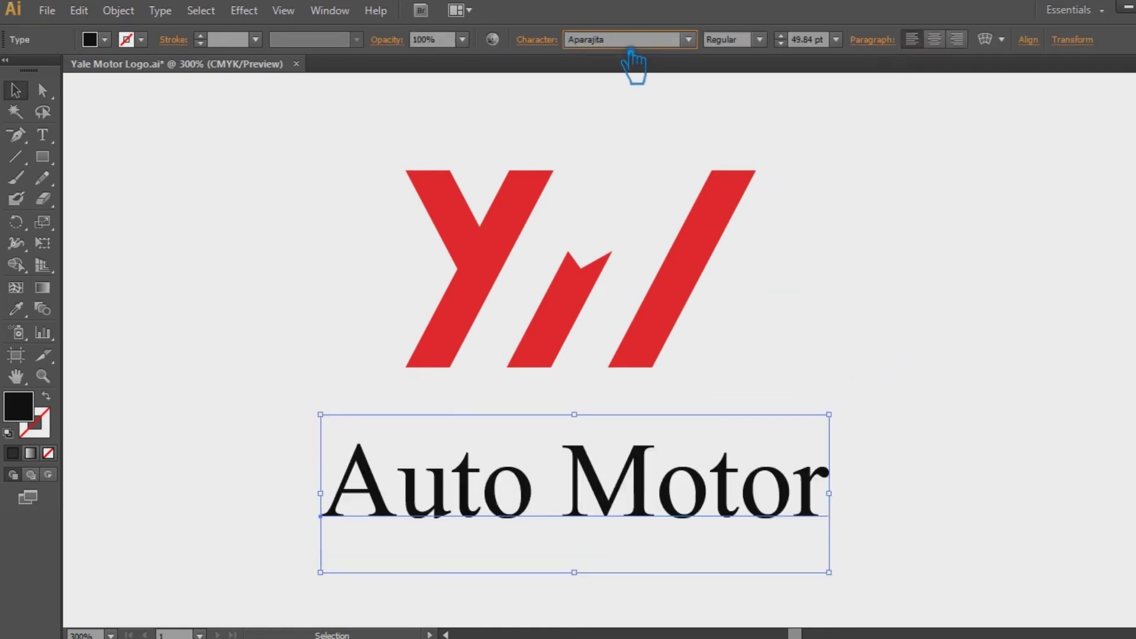
key("Up")
key("Down")
key("Down")
key("Down")
key("Down")
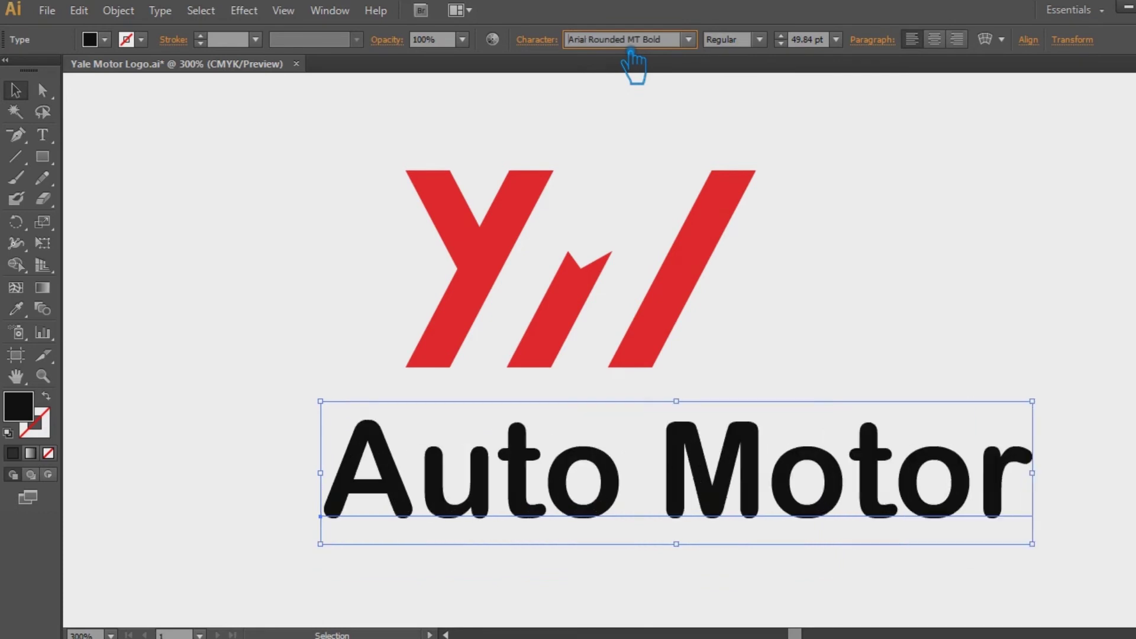
key("Down")
key("Down")
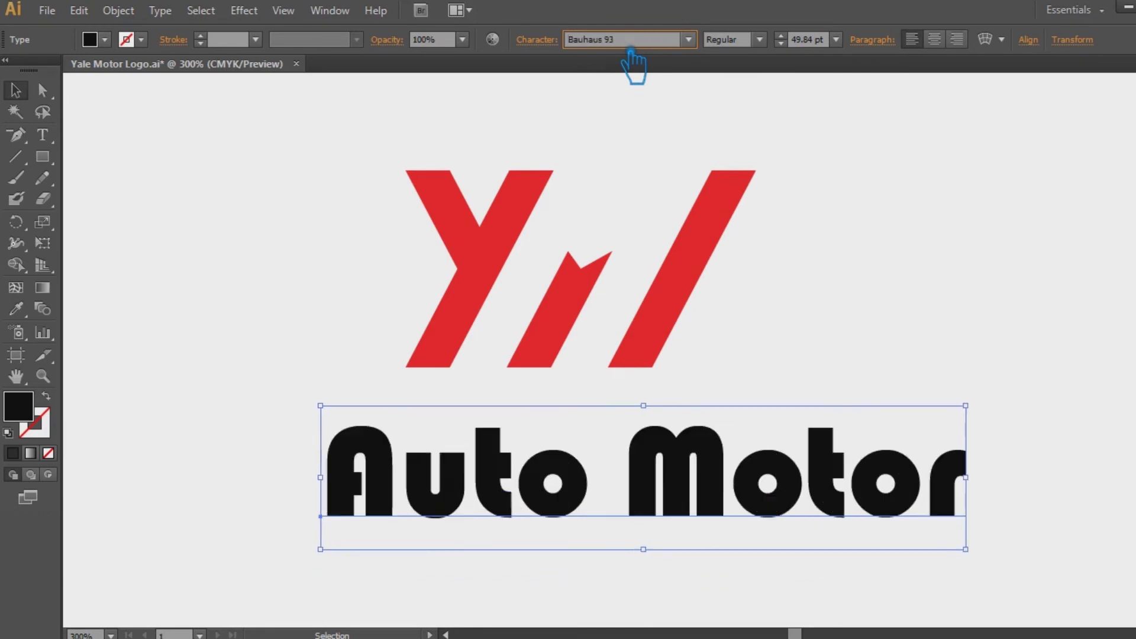
left_click(1014, 254)
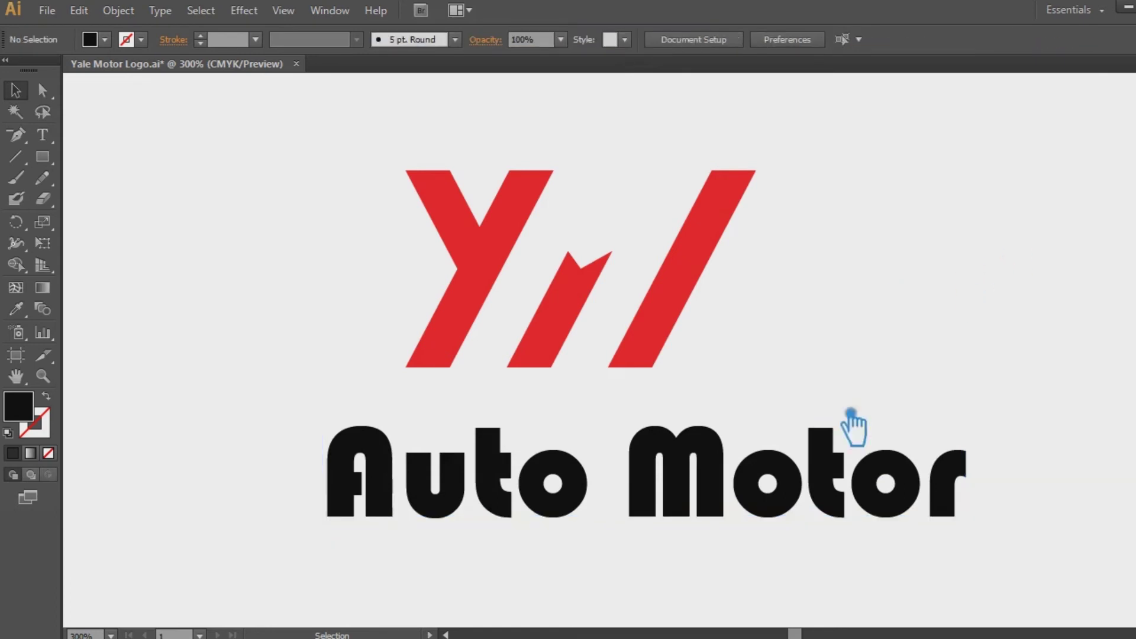
left_click_drag(729, 503, 653, 515)
left_click(811, 304)
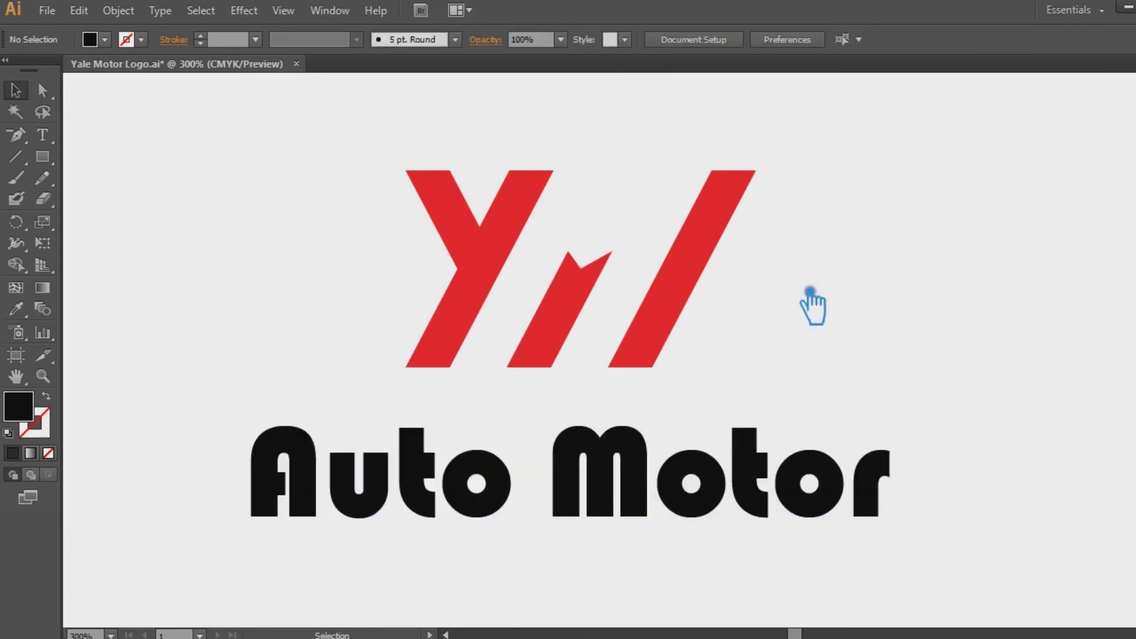
Apply All Caps to the Auto Motor text and shift it left to center it beneath the mark
left_click(735, 489)
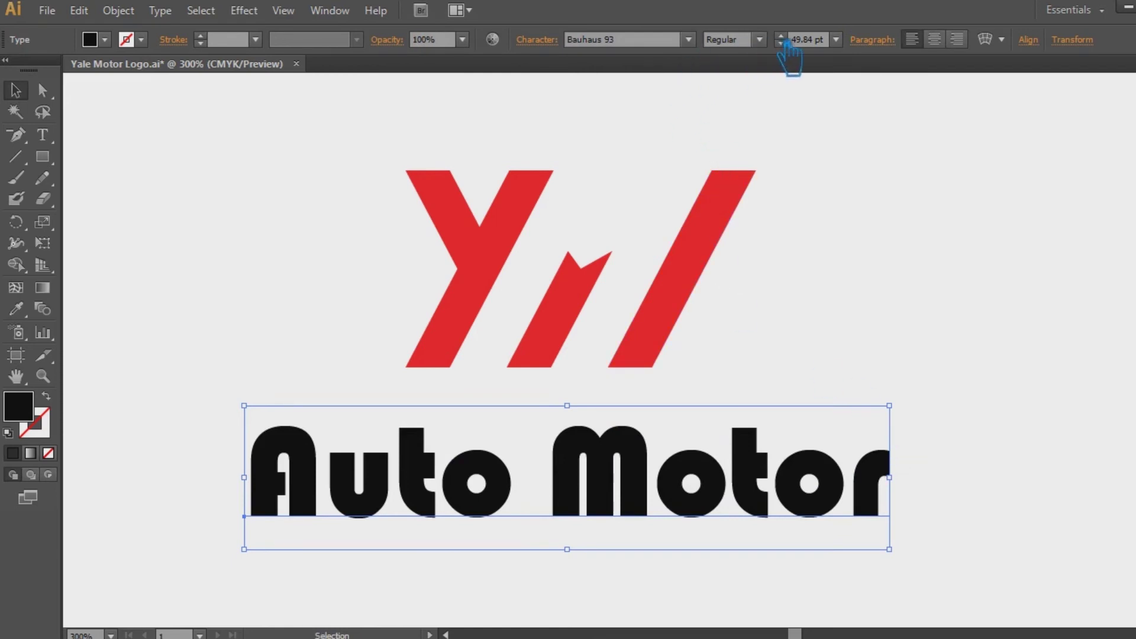
key("ctrl+minus")
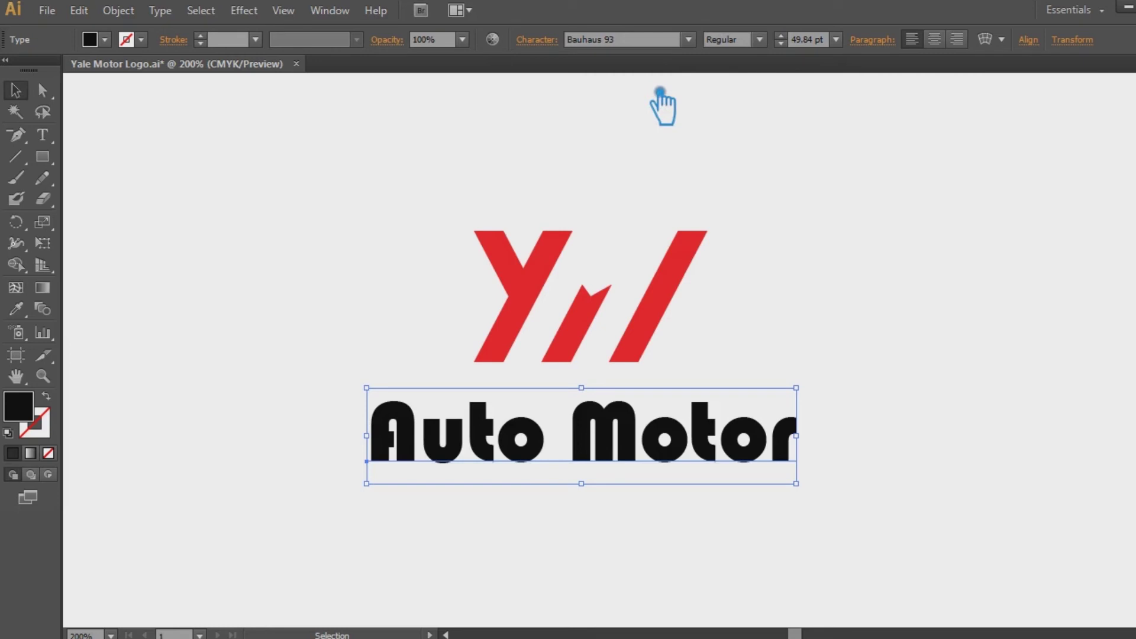
left_click(549, 41)
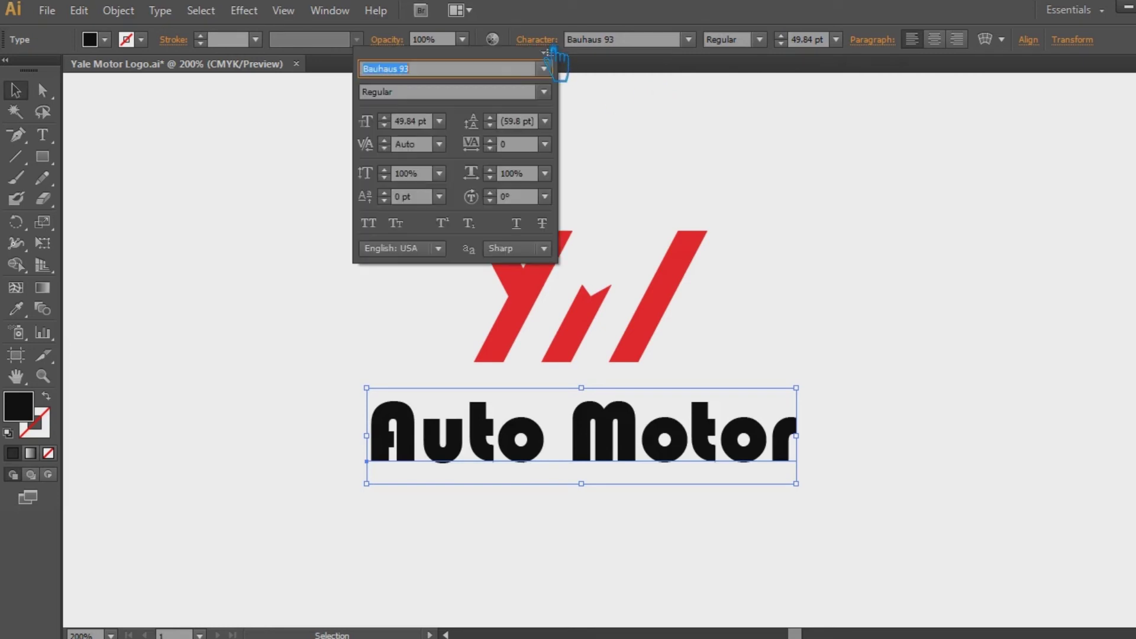
left_click(368, 223)
left_click(843, 284)
left_click(943, 300)
left_click_drag(781, 451, 717, 464)
left_click(771, 299)
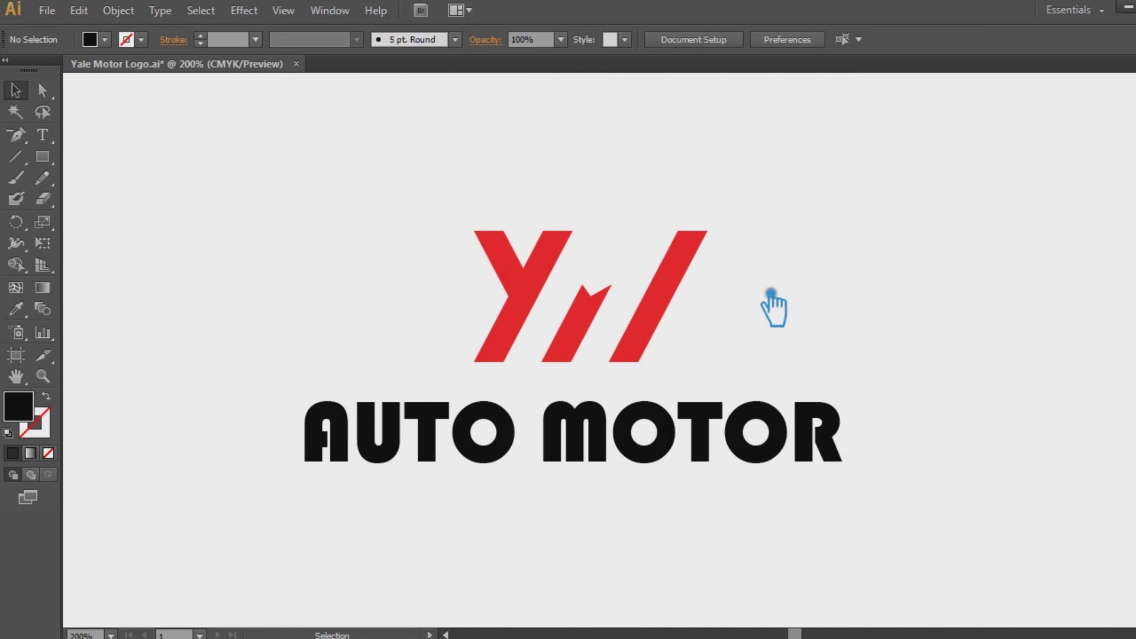
scroll(810, 293, "down", 3)
left_click(696, 395)
left_click(796, 313)
Add the text "TAGLINE GOES HERE" in Rockwell Regular at 60 pt below the AUTO MOTOR wordmark
left_click(50, 136)
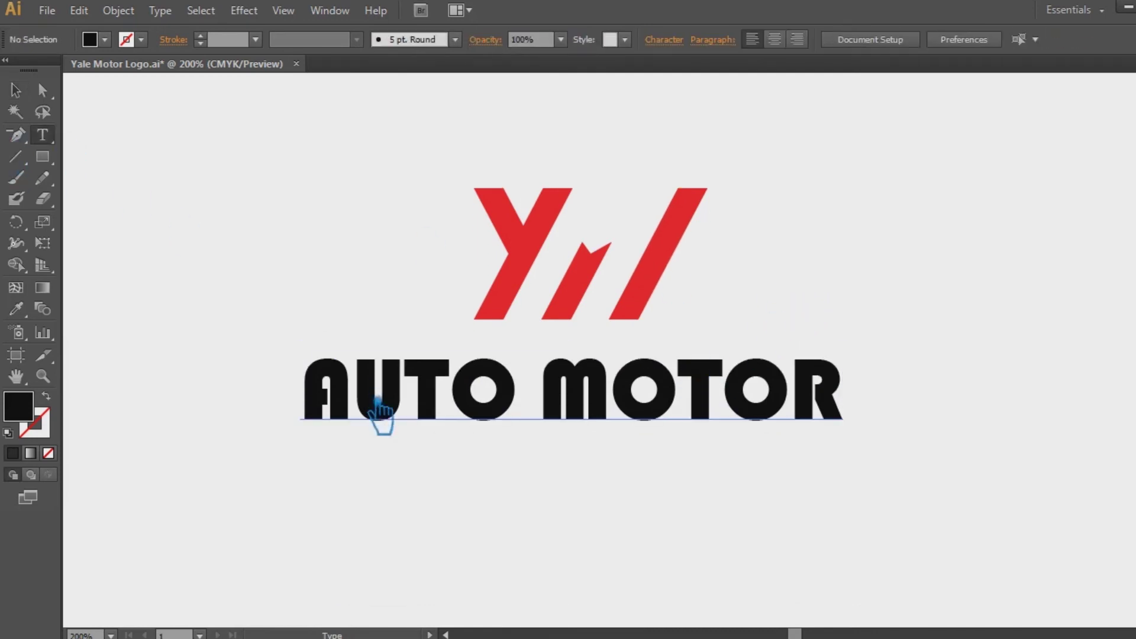
left_click(436, 473)
left_click(618, 47)
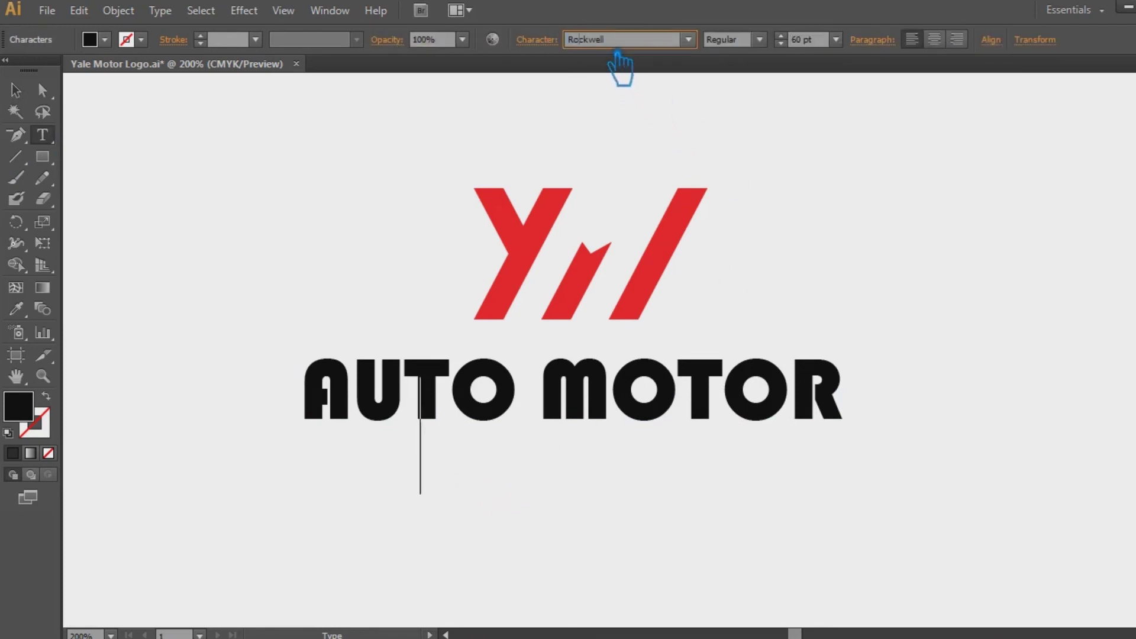
left_click(688, 39)
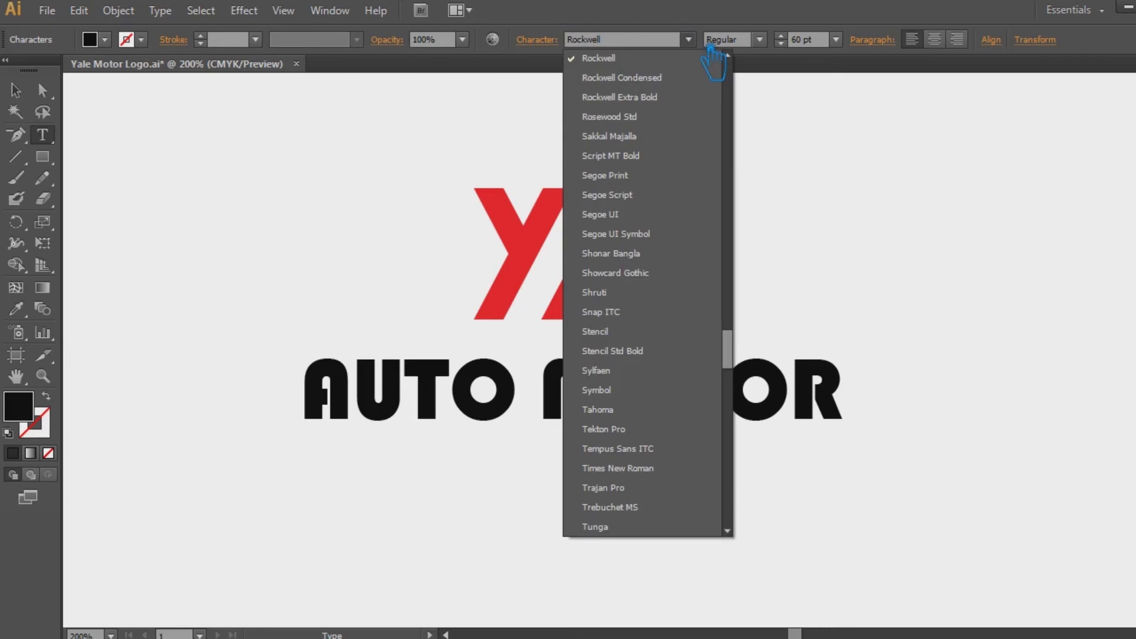
left_click(699, 59)
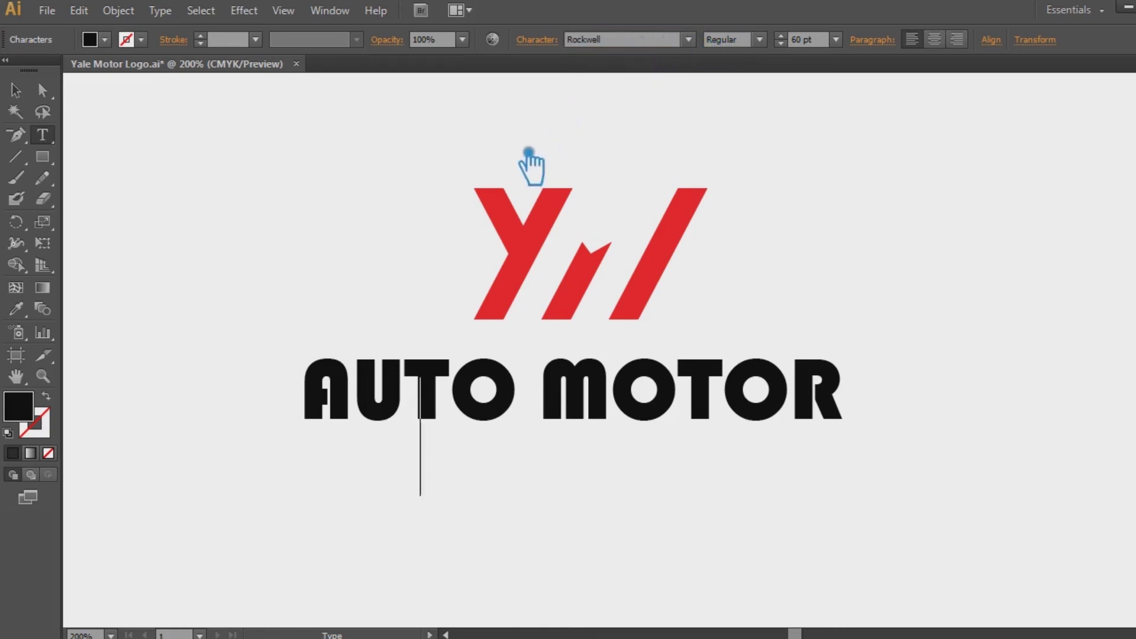
type("TAGL")
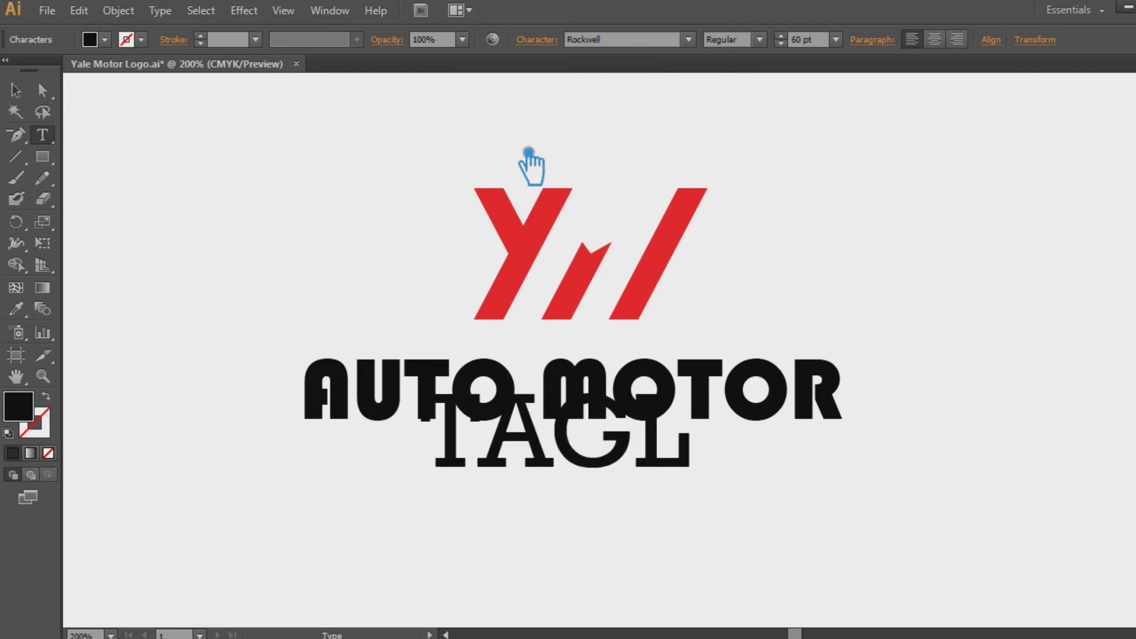
type("INE GOES HERE")
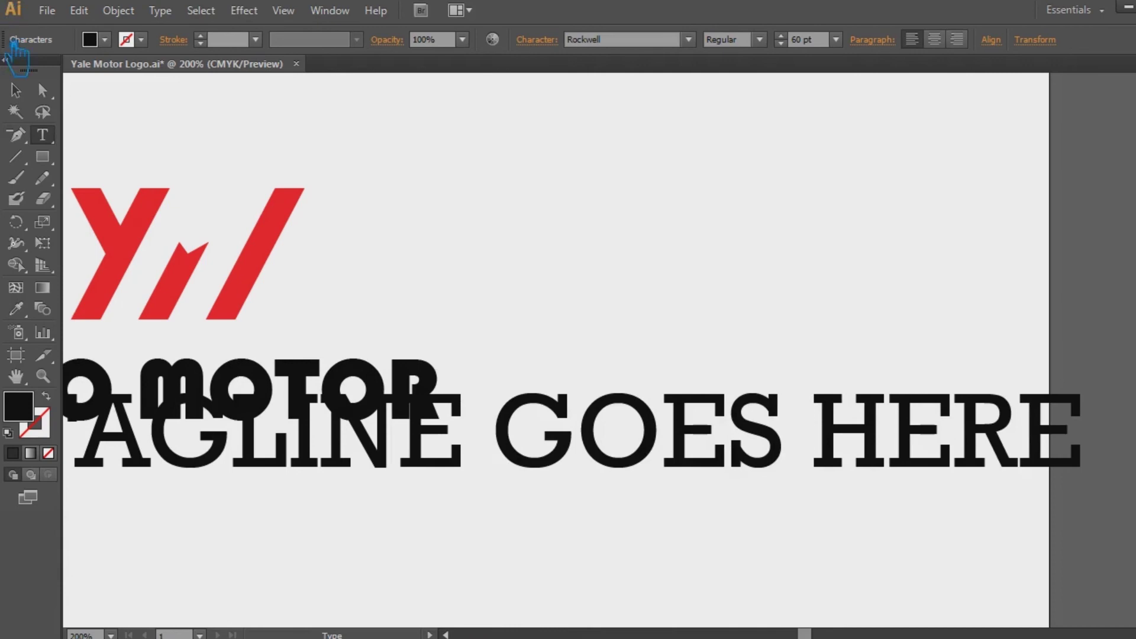
Reduce the tagline to 12 pt and place it just beneath the AUTO MOTOR wordmark
left_click(15, 91)
left_click_drag(773, 281, 1047, 256)
left_click_drag(896, 423, 657, 482)
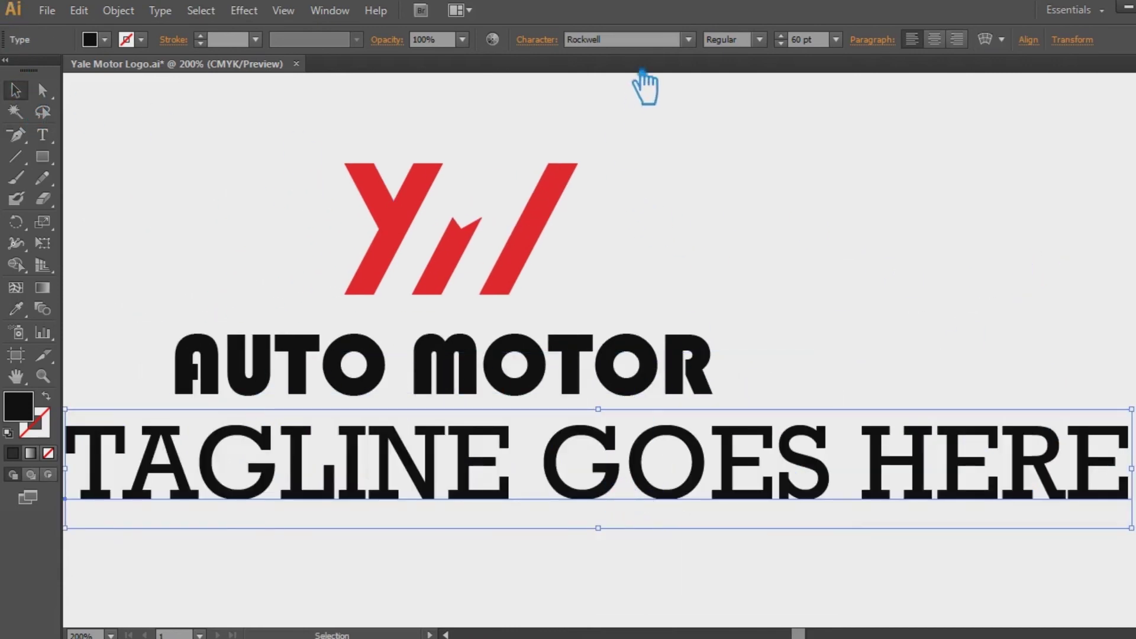
left_click(835, 39)
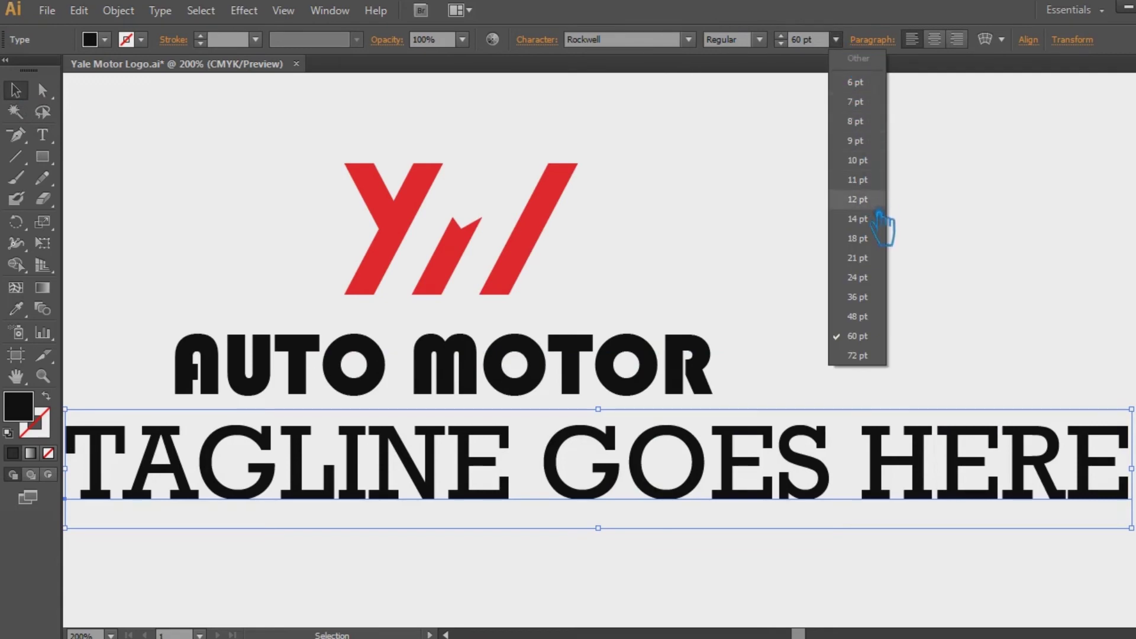
left_click(861, 200)
left_click(281, 510)
left_click_drag(282, 510, 476, 438)
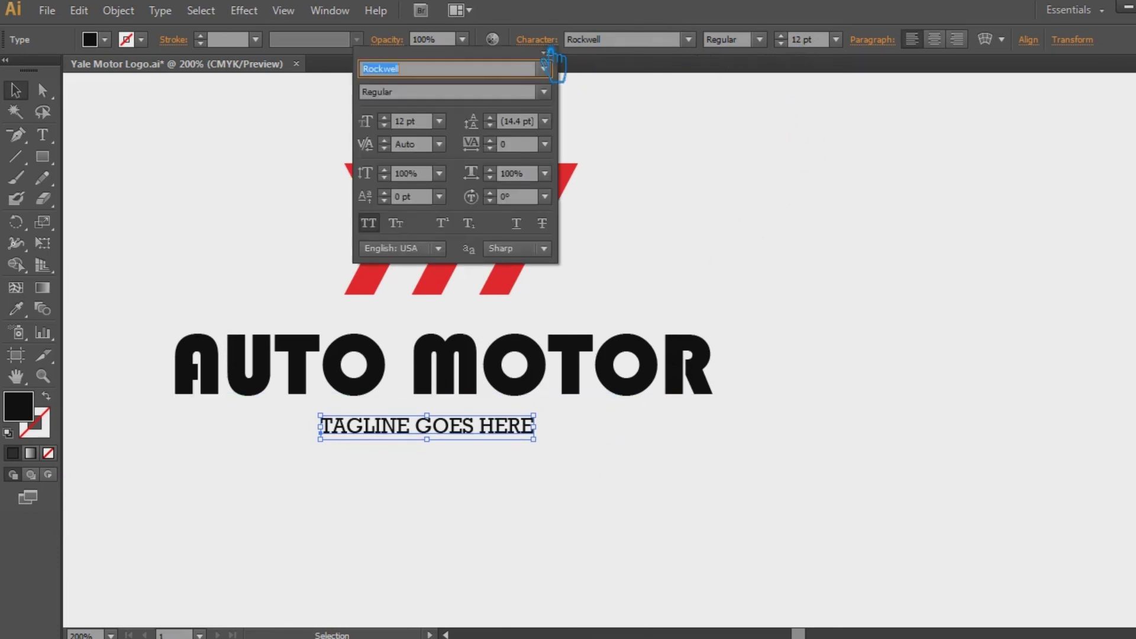
Set the tagline's tracking to 200 and raise its font size by two increments
left_click(545, 145)
left_click(562, 221)
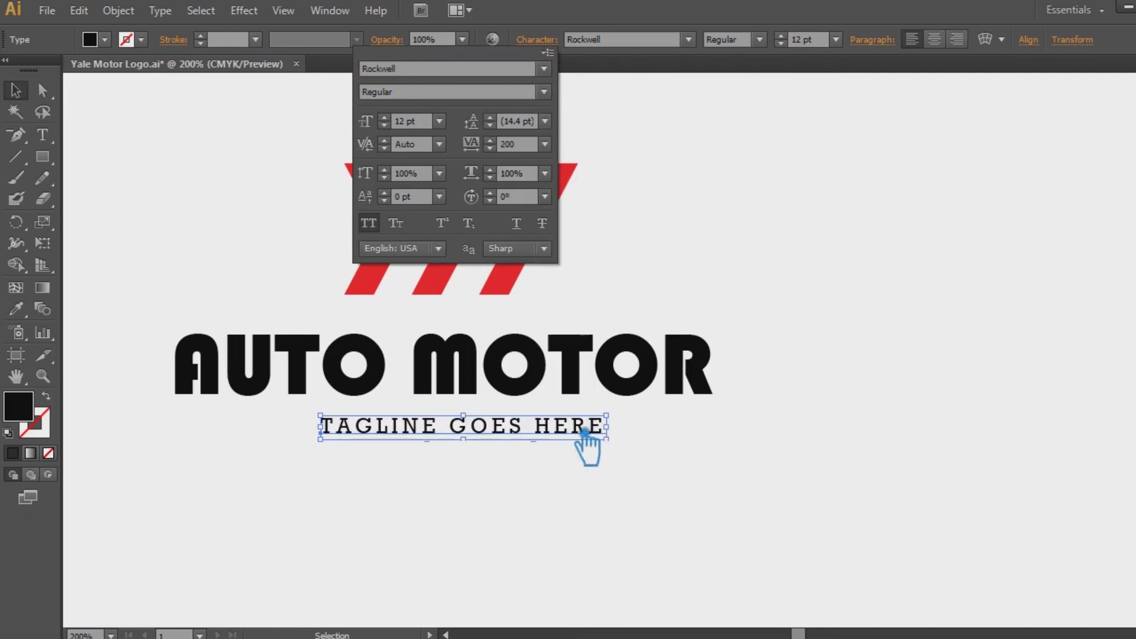
left_click(613, 475)
left_click(781, 37)
left_click(781, 36)
left_click(875, 402)
Shift the tagline left beneath the wordmark, and align the mark, wordmark and tagline on their horizontal centers
left_click_drag(509, 436, 479, 436)
left_click(667, 478)
left_click_drag(699, 488, 259, 190)
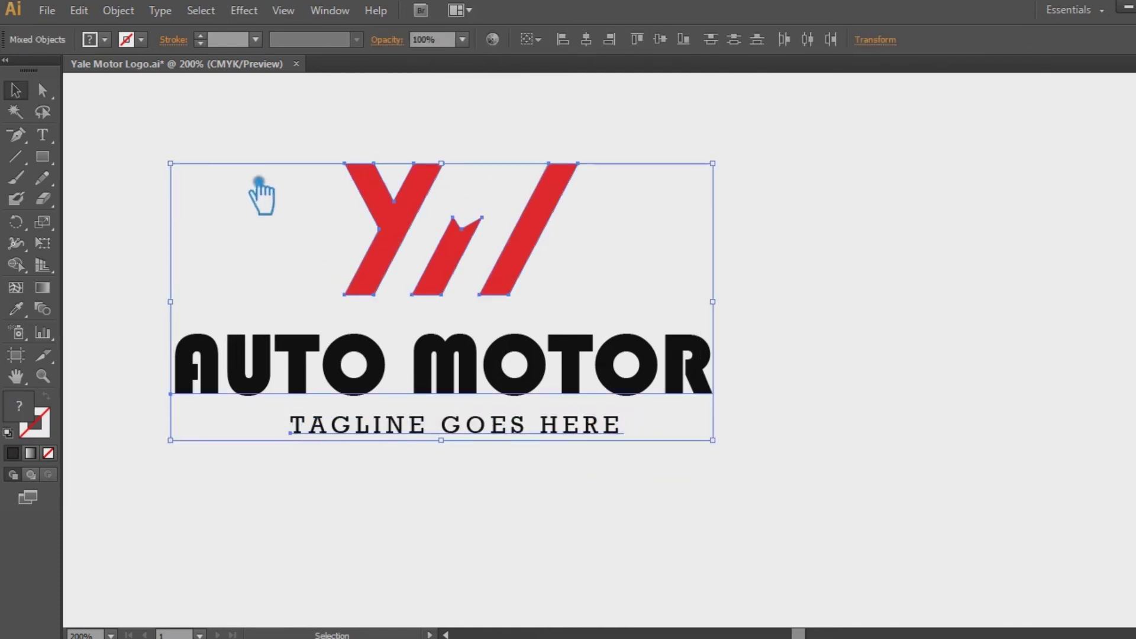
left_click(586, 40)
left_click(858, 237)
Replace the word AUTO in the wordmark with YOGA
key("space")
left_click_drag(760, 257, 826, 290)
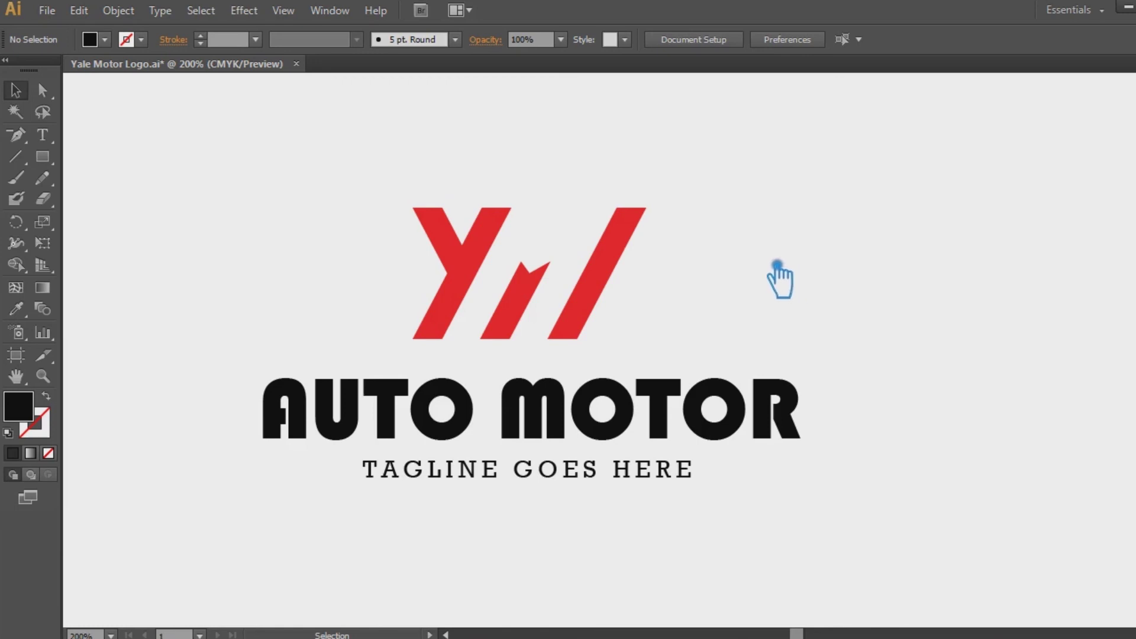
left_click(62, 144)
left_click_drag(474, 411, 284, 409)
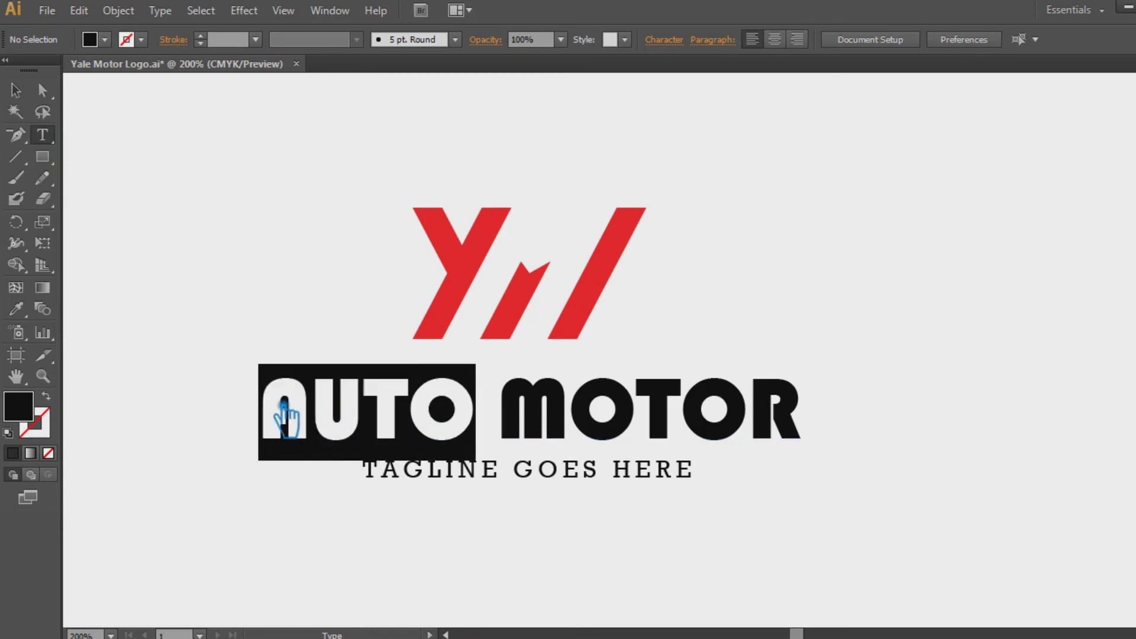
type("YOGA")
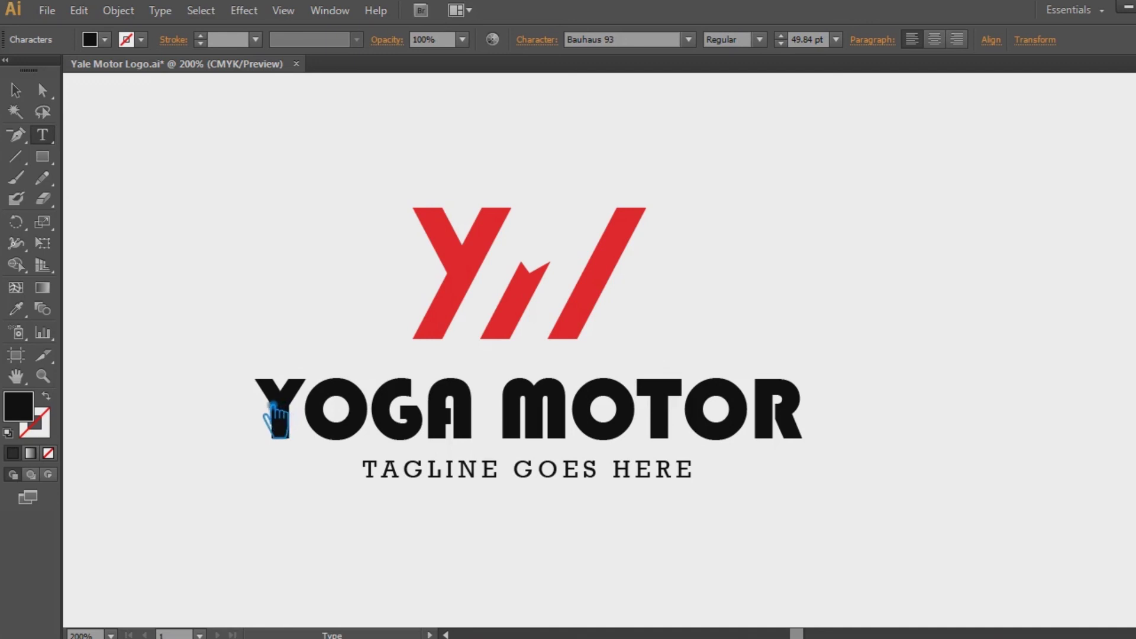
Realign the red mark, the YOGA MOTOR wordmark and the tagline on their horizontal centers
left_click(15, 90)
left_click(763, 572)
left_click_drag(754, 548, 279, 241)
left_click(609, 40)
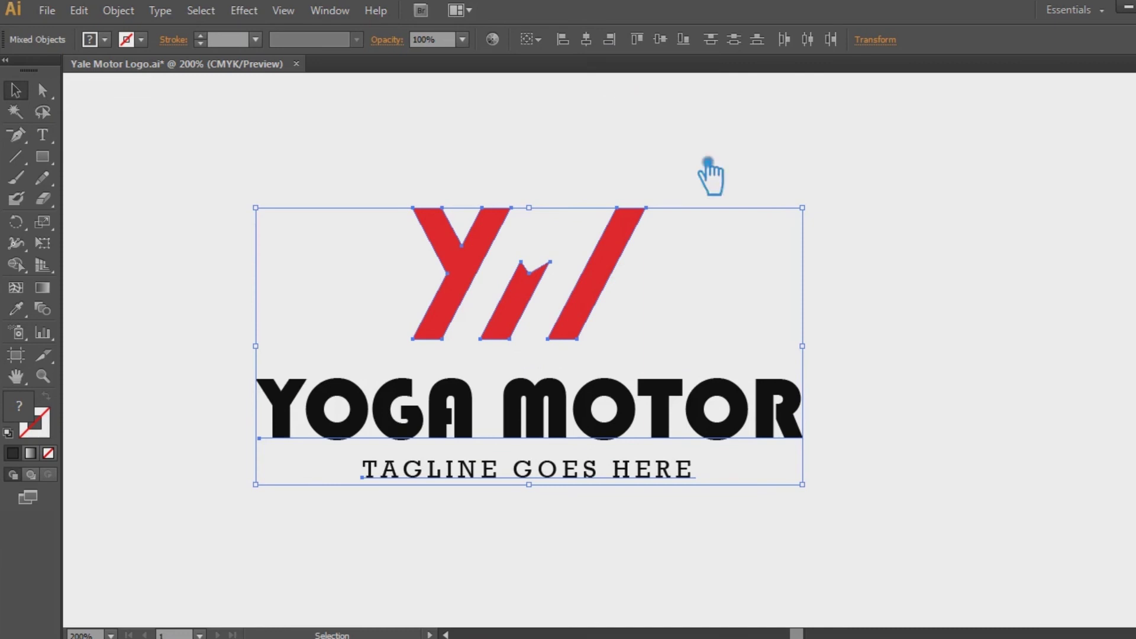
left_click(926, 322)
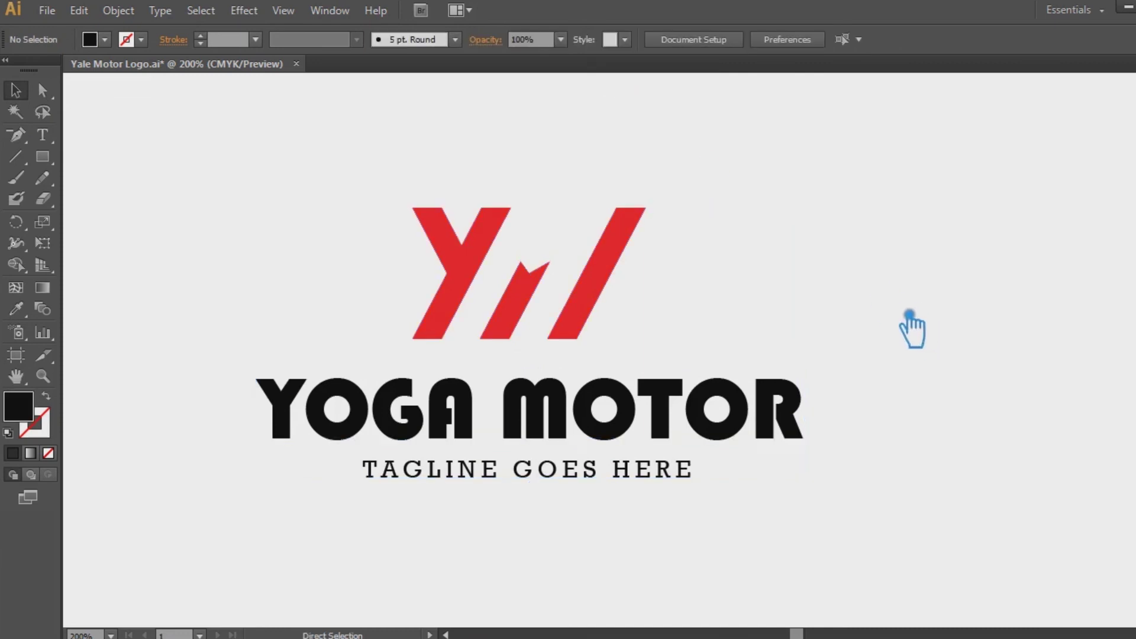
Recolor the word YOGA with the red sampled from the mark using the Eyedropper
key("ctrl+plus")
left_click_drag(907, 330, 1012, 322)
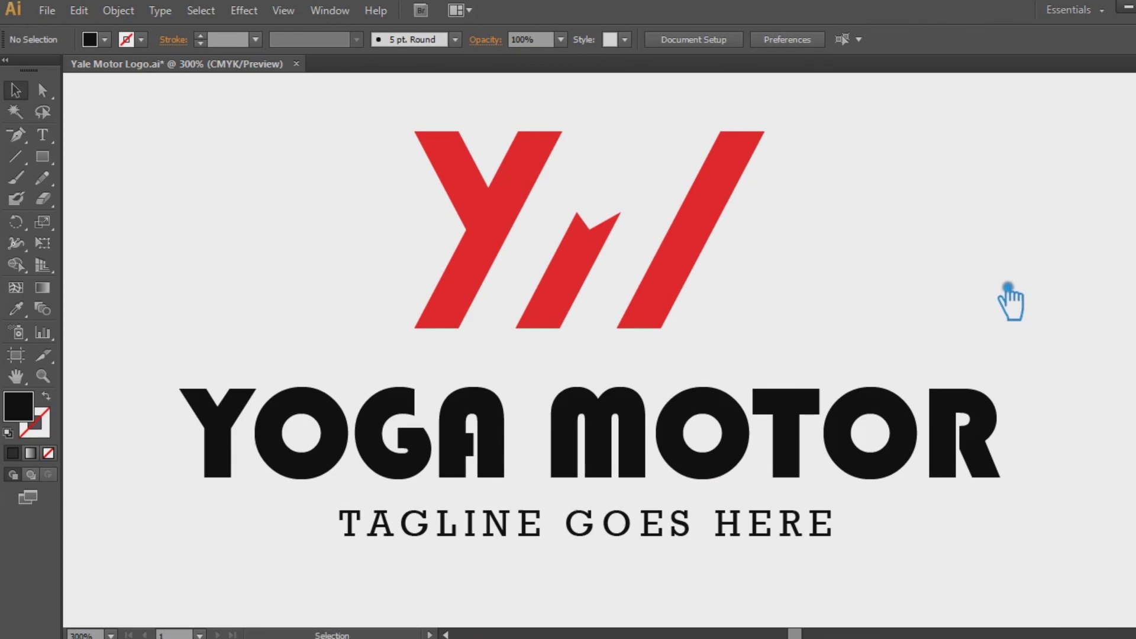
key("t")
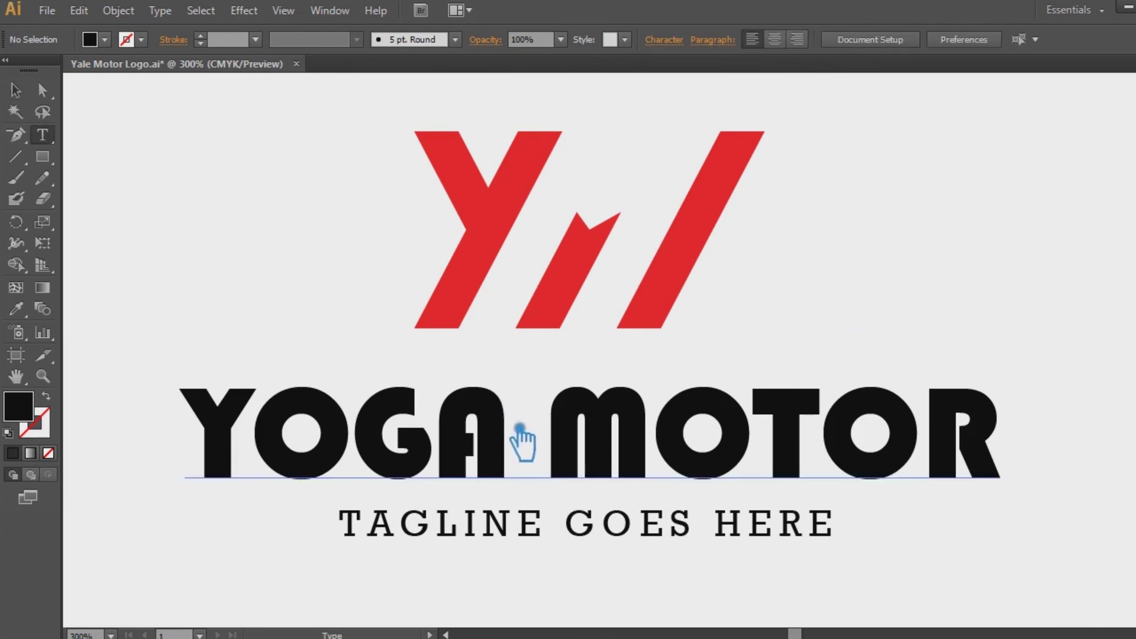
left_click_drag(519, 427, 152, 449)
left_click(16, 309)
left_click(514, 231)
key("Escape")
left_click(231, 184)
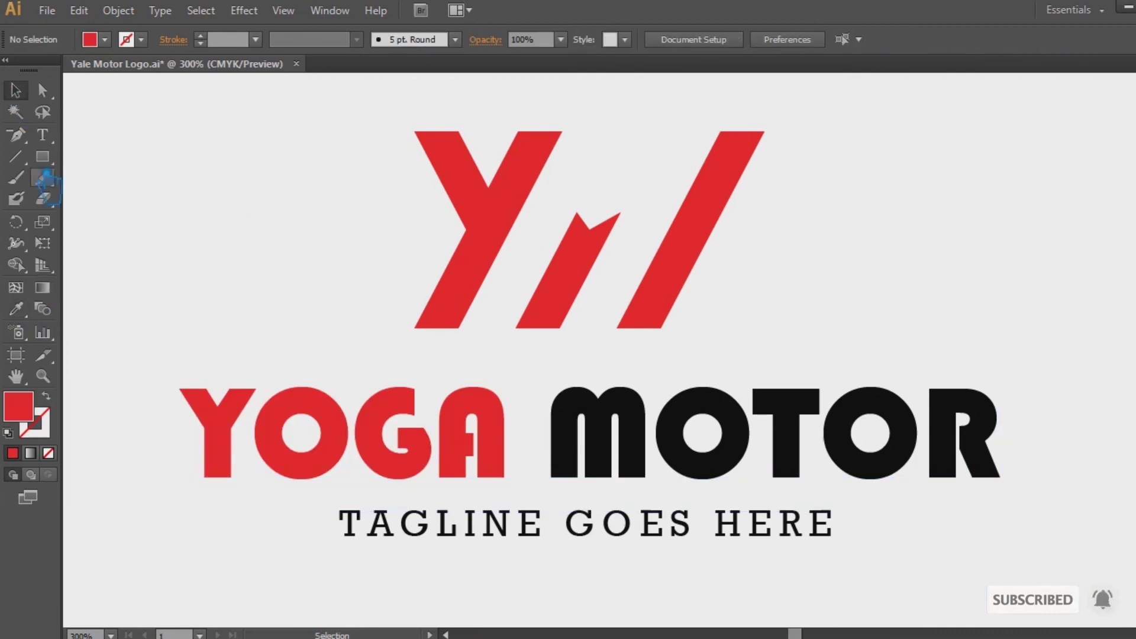
Change the fill color of the word MOTOR to a dark grey
left_click_drag(583, 431, 1040, 451)
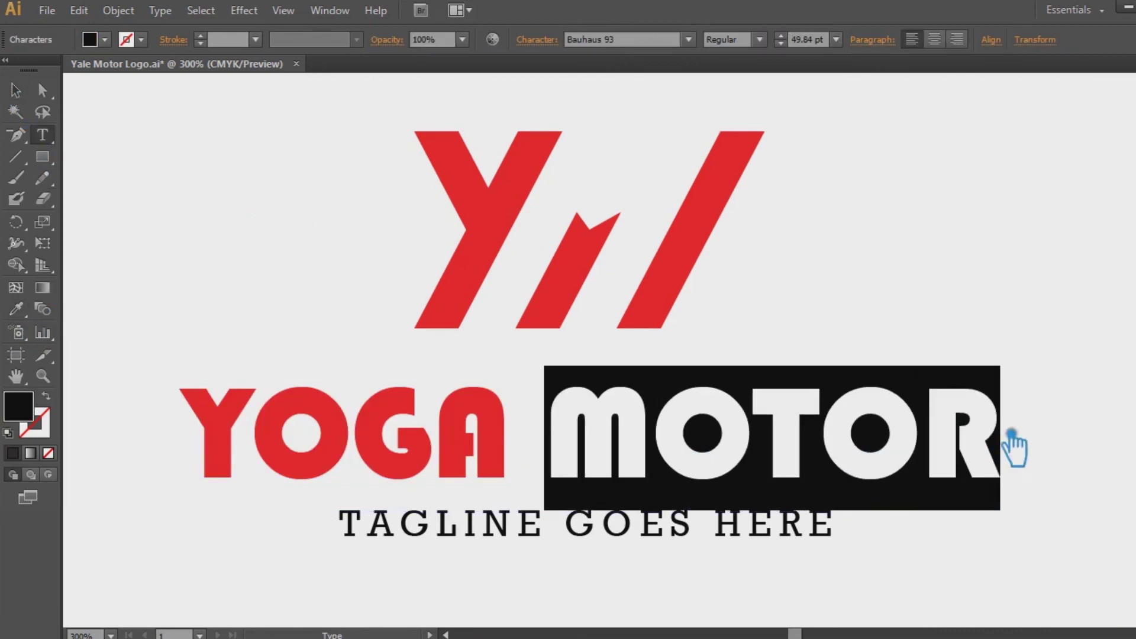
double_click(30, 408)
left_click_drag(398, 396, 375, 378)
left_click(792, 220)
key("Escape")
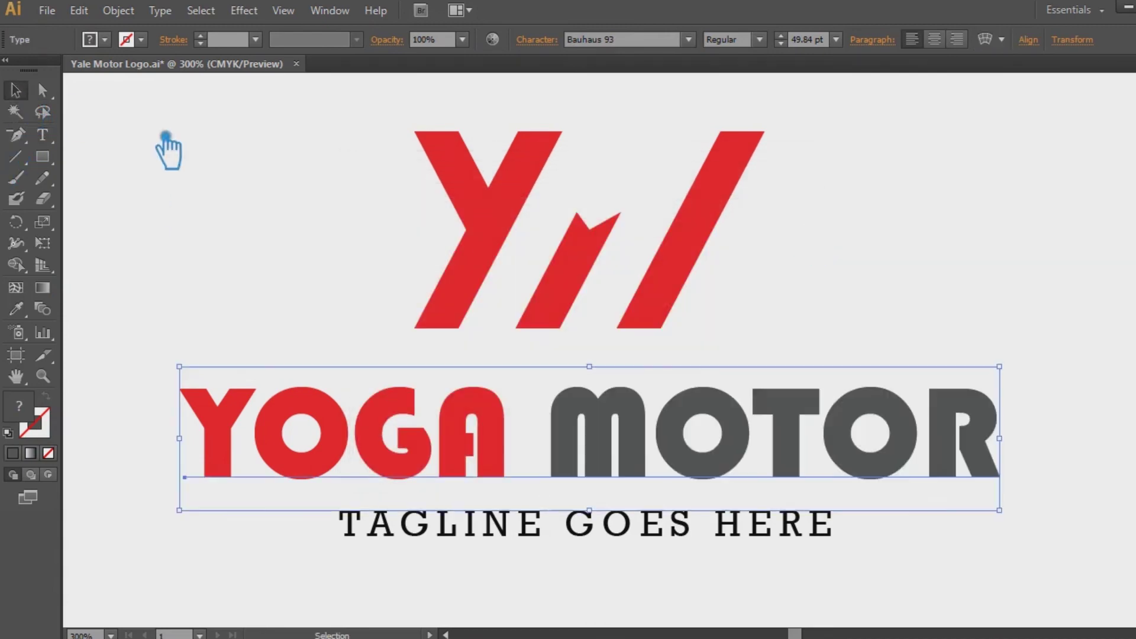
left_click(168, 152)
Adjust the tagline's vertical position so it sits slightly closer beneath the YOGA MOTOR wordmark
left_click_drag(725, 550, 727, 560)
left_click(918, 577)
key("ctrl+minus")
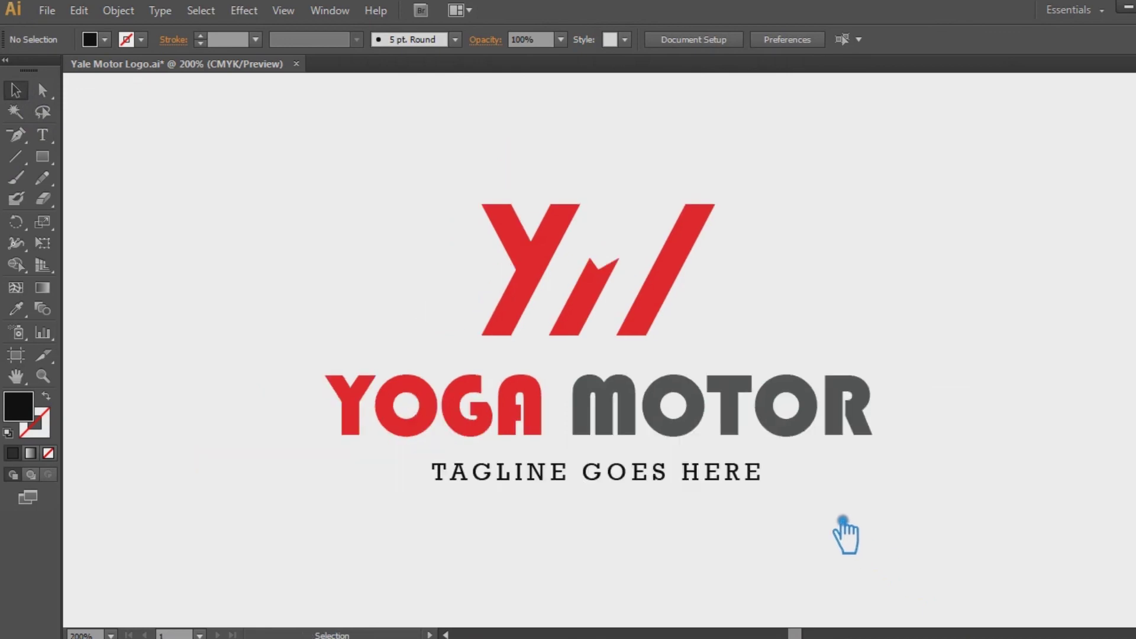
left_click_drag(637, 474, 638, 467)
left_click(908, 531)
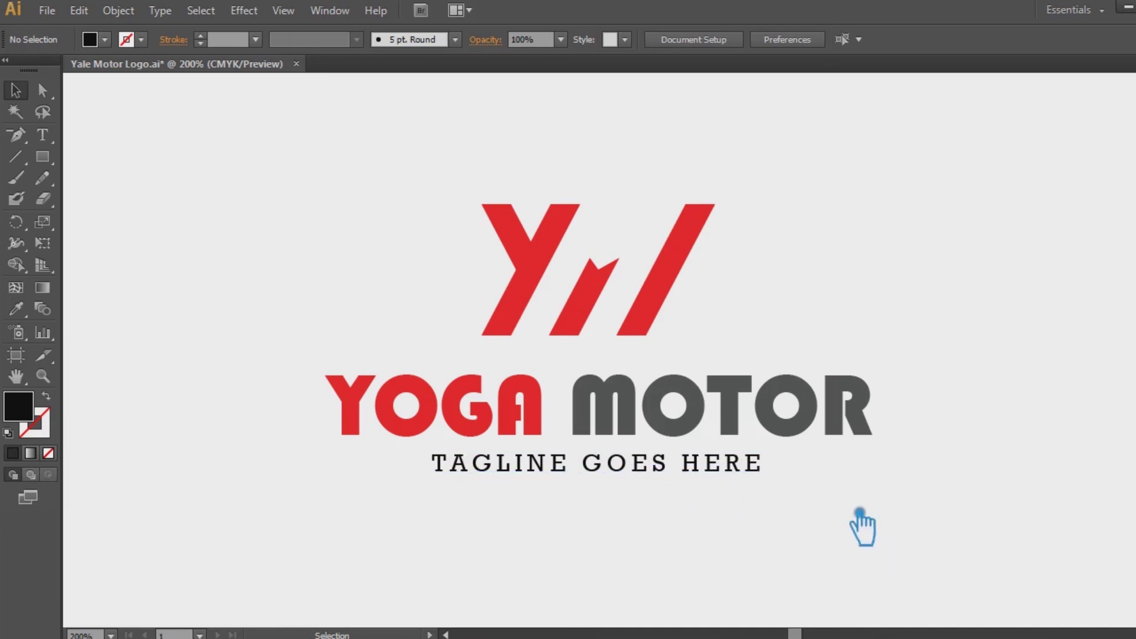
Save the logo document and return to the Selection tool
key("ctrl+s")
key("s")
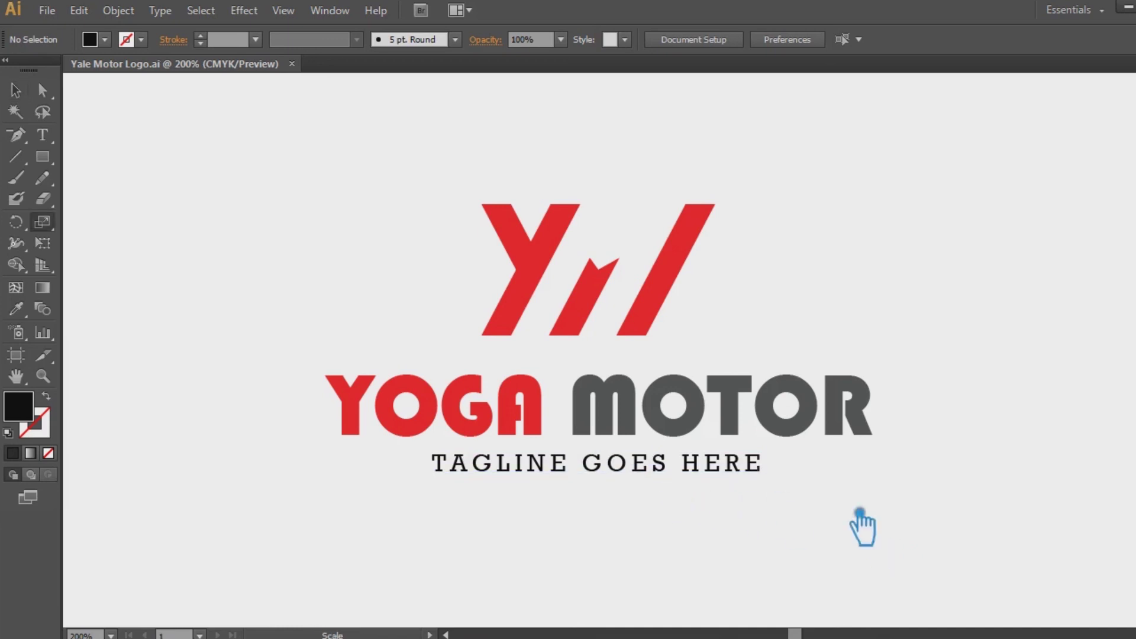
left_click(22, 92)
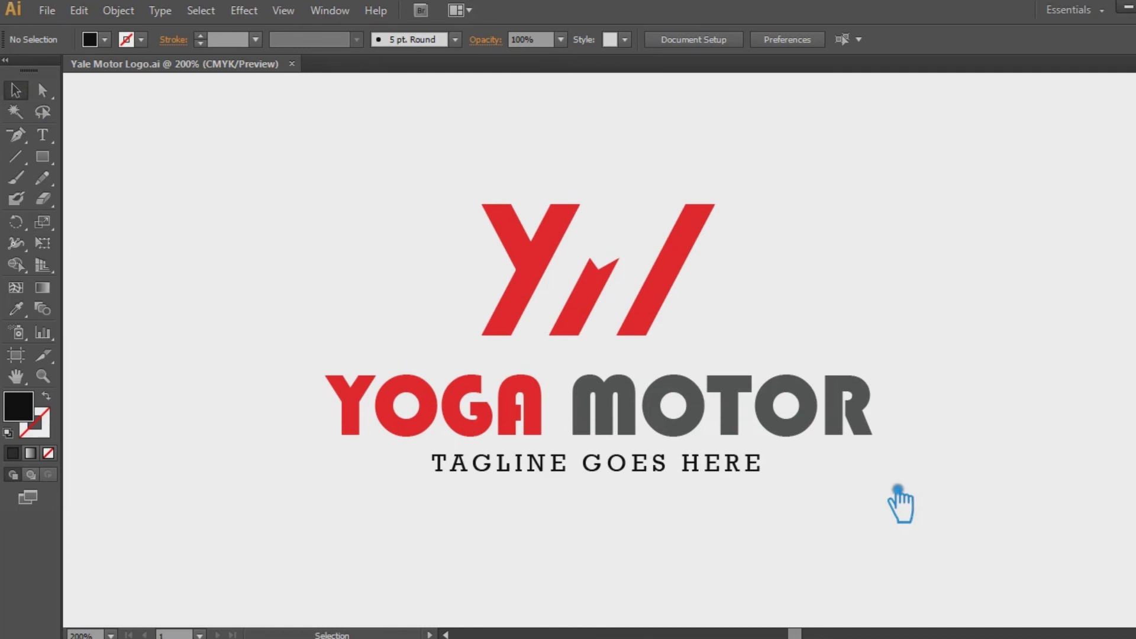